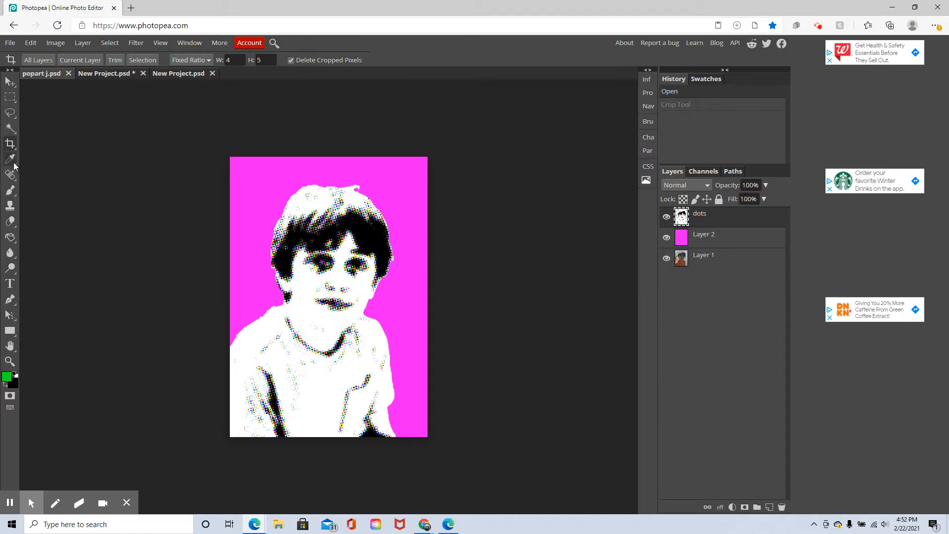
Crop the portrait to a fixed 4:5 ratio at full width, trimming the strips above the head and along the lower edge
{"action": "right_click", "coordinate": [10, 143]}
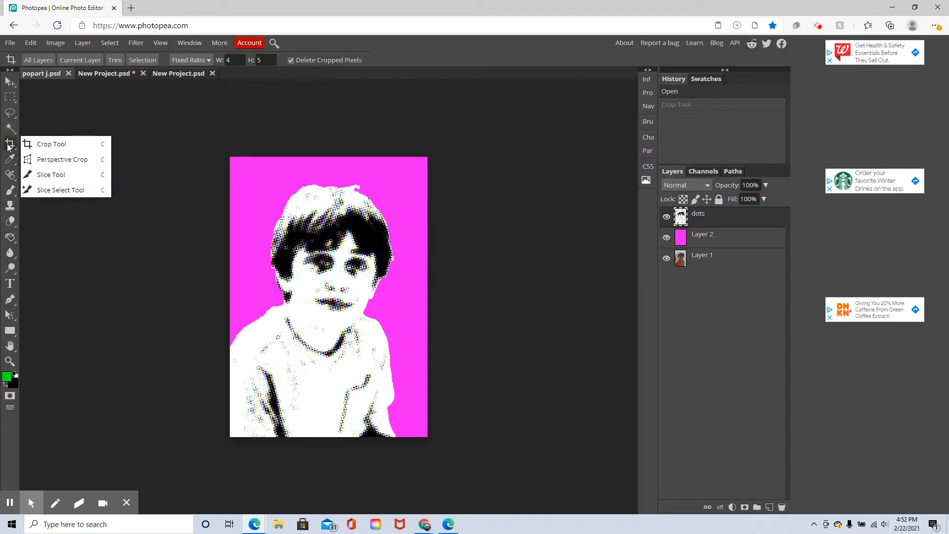
{"action": "left_click", "coordinate": [76, 141]}
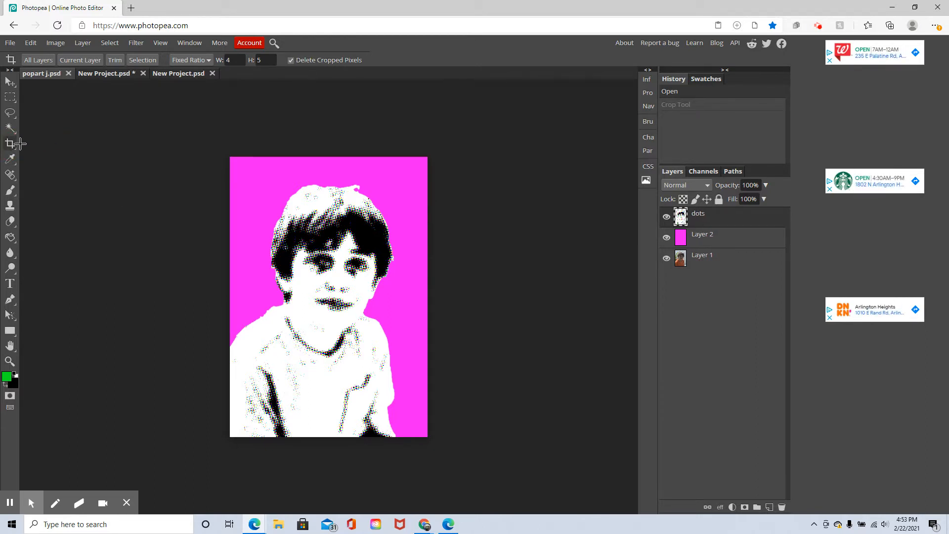
{"action": "left_click", "coordinate": [195, 63]}
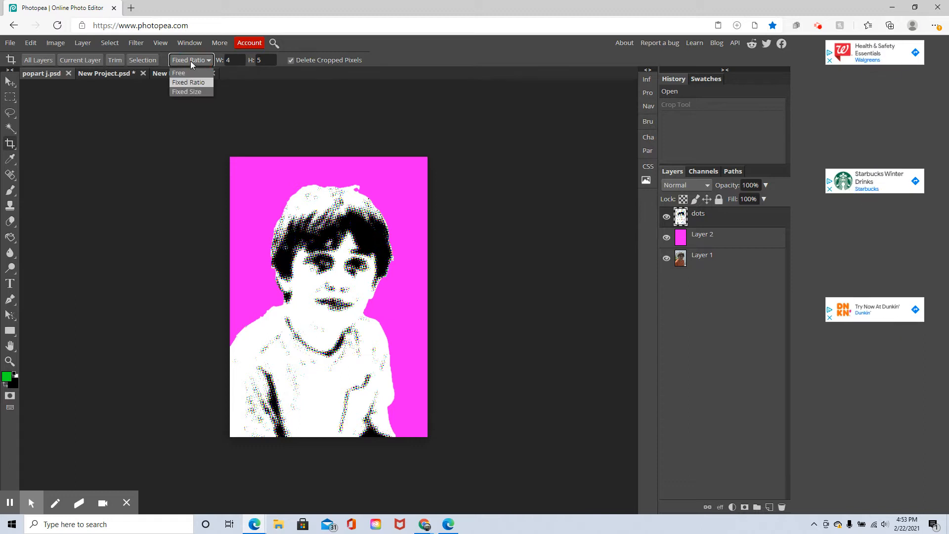
{"action": "left_click", "coordinate": [200, 85]}
{"action": "left_click", "coordinate": [233, 60]}
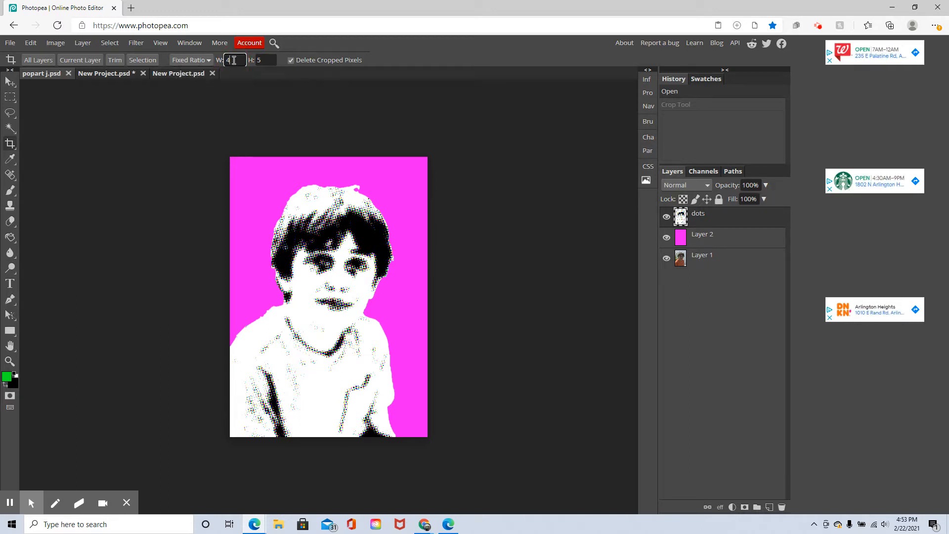
{"action": "left_click", "coordinate": [269, 60]}
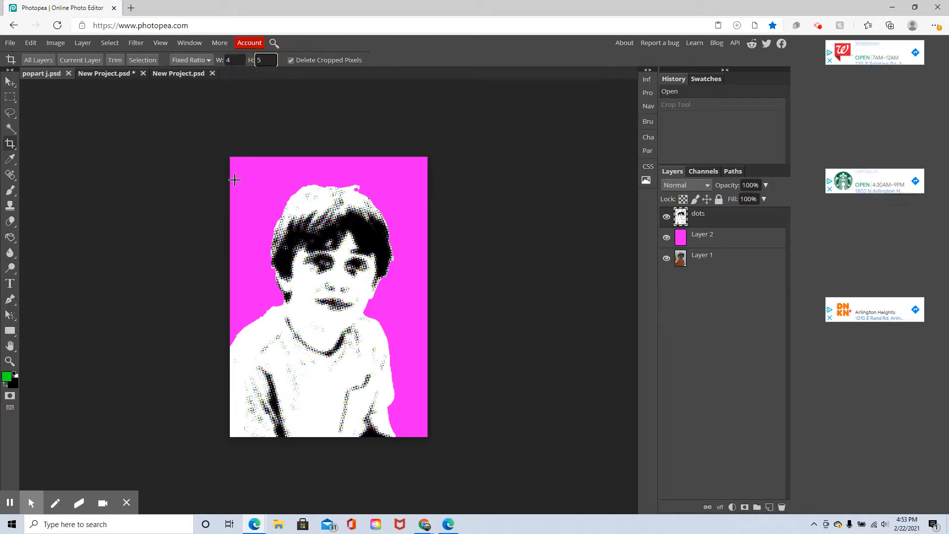
{"action": "left_click_drag", "start_coordinate": [231, 181], "coordinate": [500, 424]}
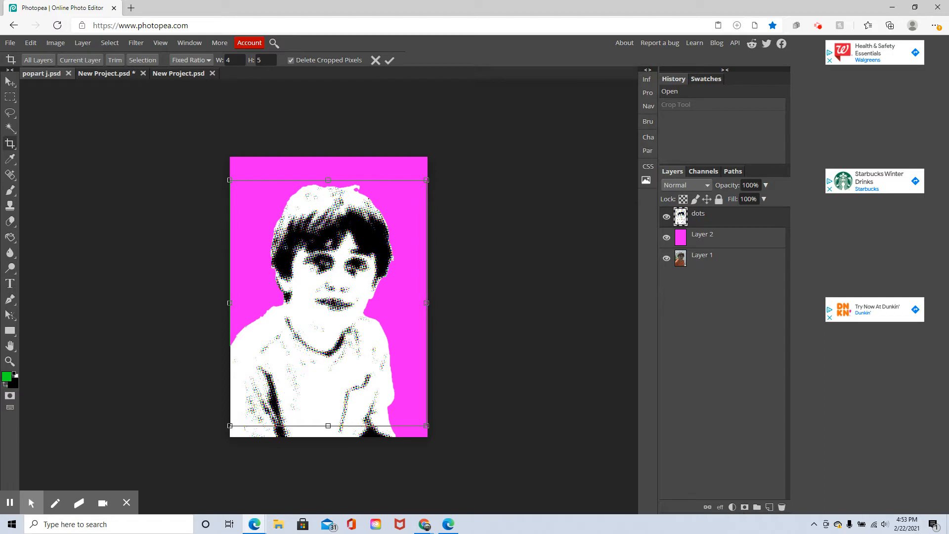
{"action": "key", "text": "Return"}
Resize the whole image to a width of 4 inches, keeping its proportions linked
{"action": "left_click", "coordinate": [731, 237]}
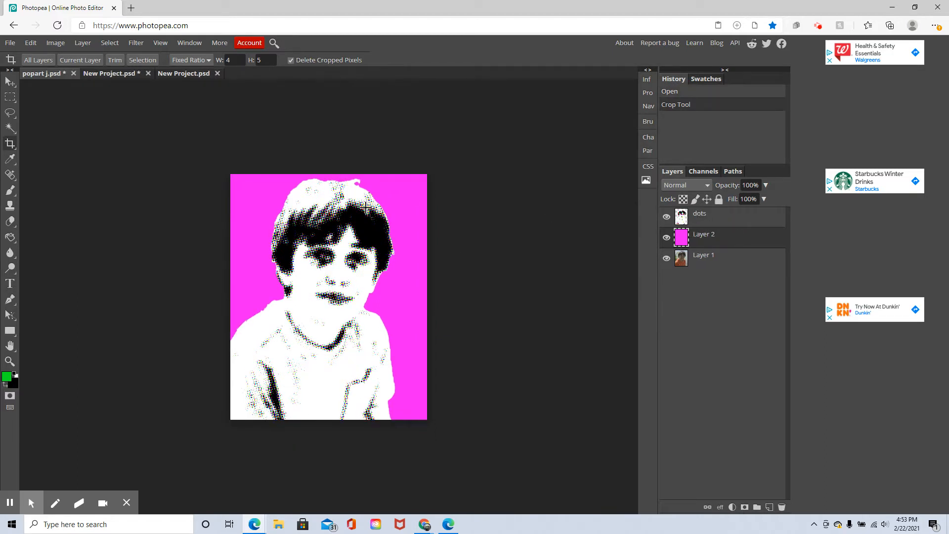
{"action": "left_click", "coordinate": [55, 43]}
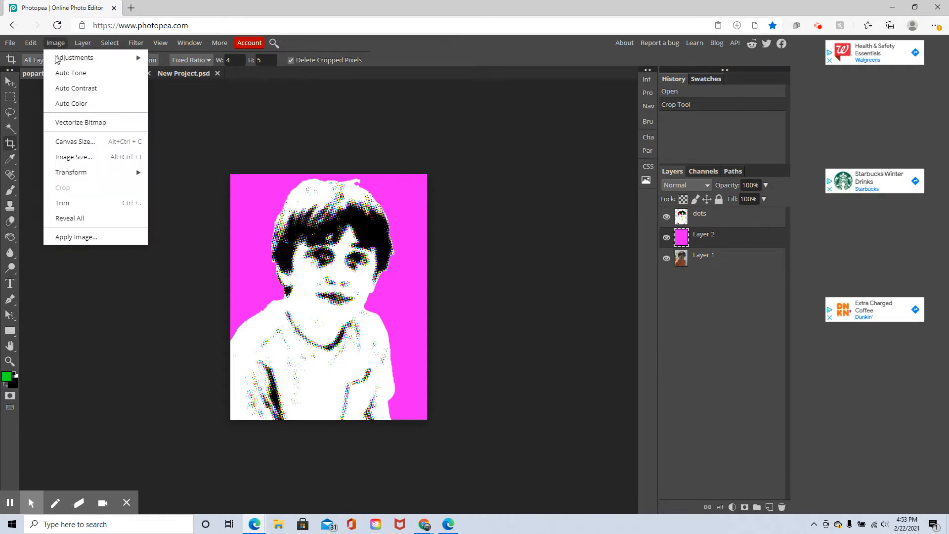
{"action": "left_click", "coordinate": [83, 158]}
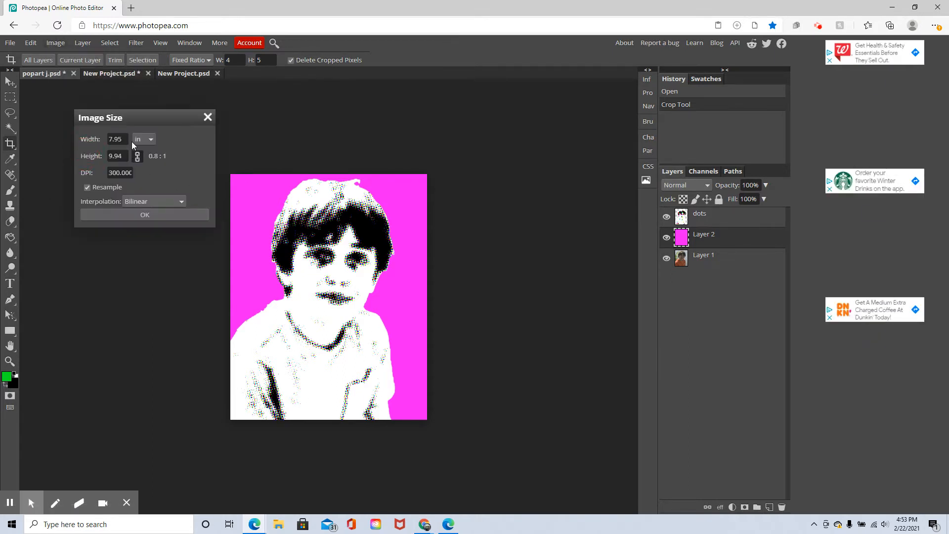
{"action": "left_click", "coordinate": [127, 139]}
{"action": "left_click_drag", "start_coordinate": [127, 138], "coordinate": [71, 143]}
{"action": "type", "text": "4"}
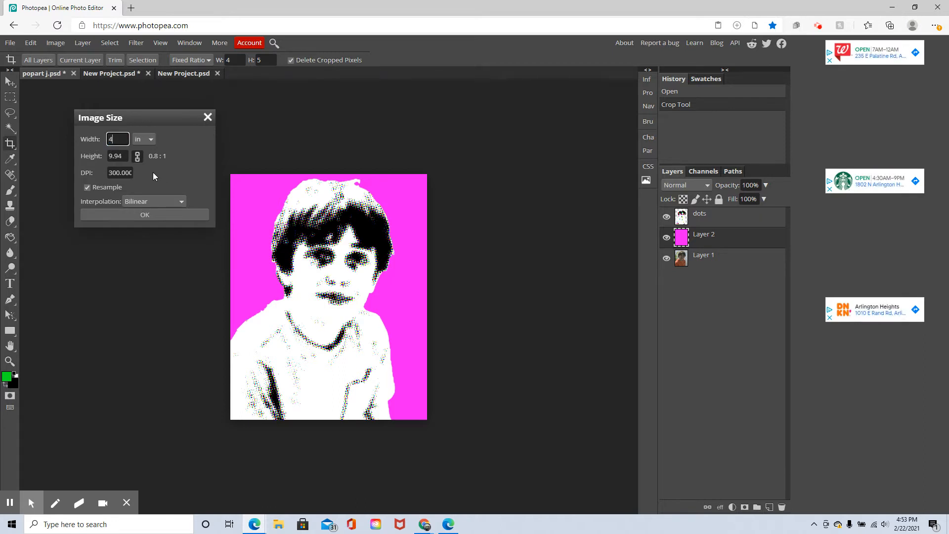
{"action": "left_click", "coordinate": [153, 168]}
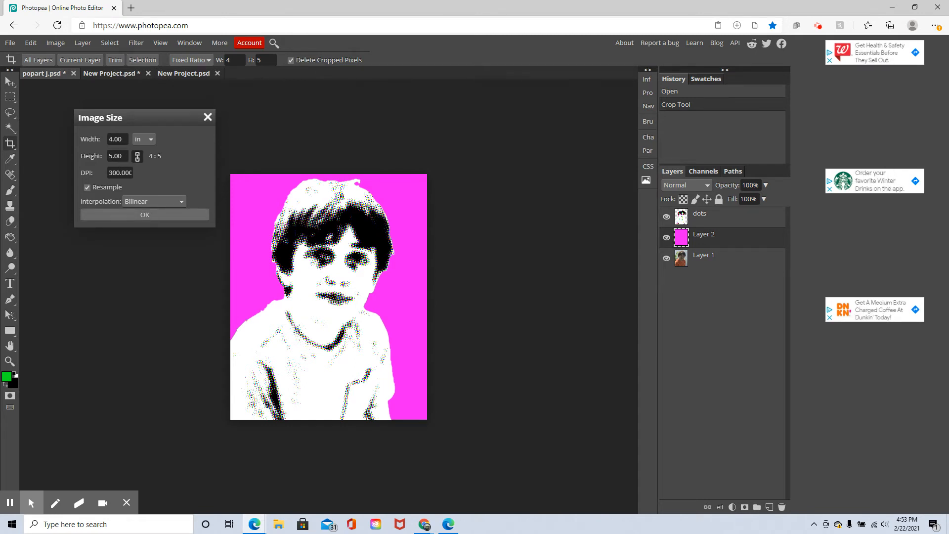
{"action": "left_click", "coordinate": [151, 216]}
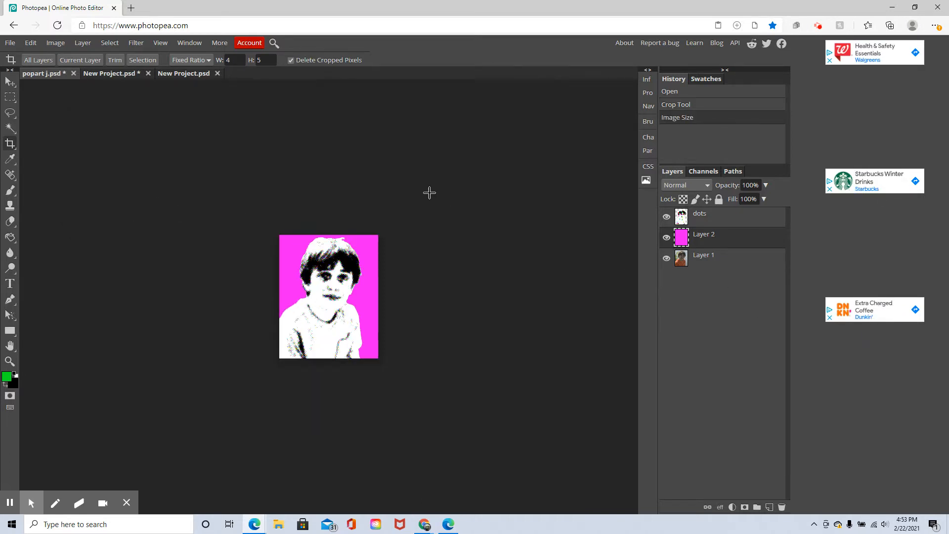
Enlarge the canvas to 12 by 15 inches, anchoring the existing portrait at the upper-left corner
{"action": "left_click", "coordinate": [58, 44]}
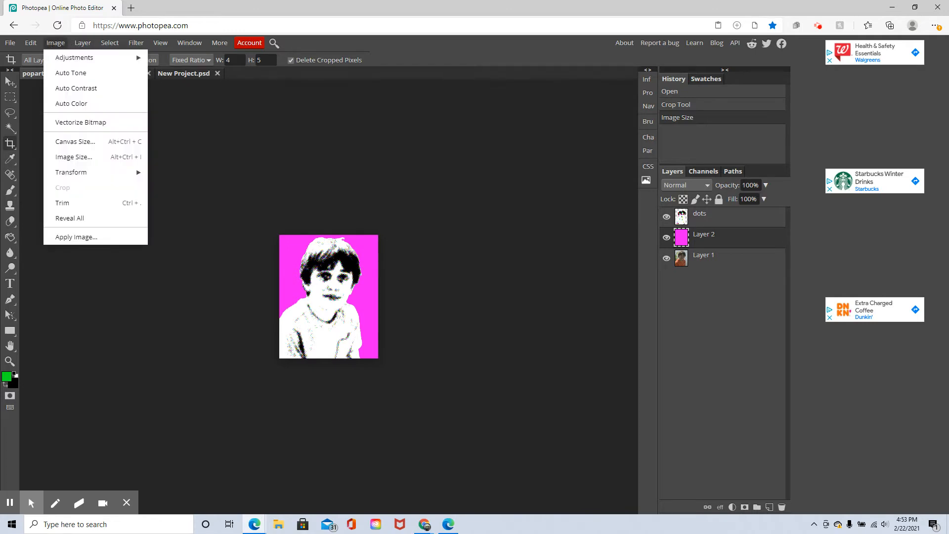
{"action": "left_click", "coordinate": [92, 142]}
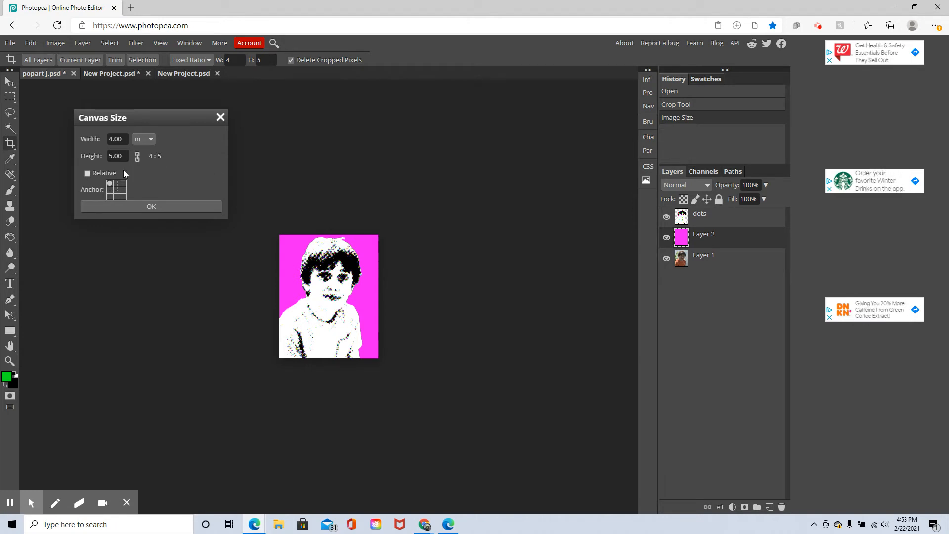
{"action": "left_click", "coordinate": [128, 139]}
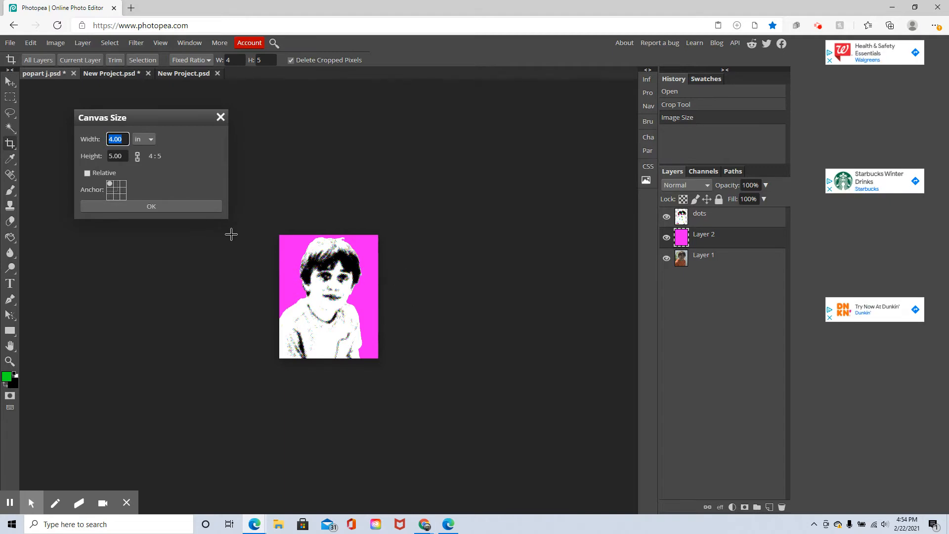
{"action": "type", "text": "12"}
{"action": "left_click", "coordinate": [126, 156]}
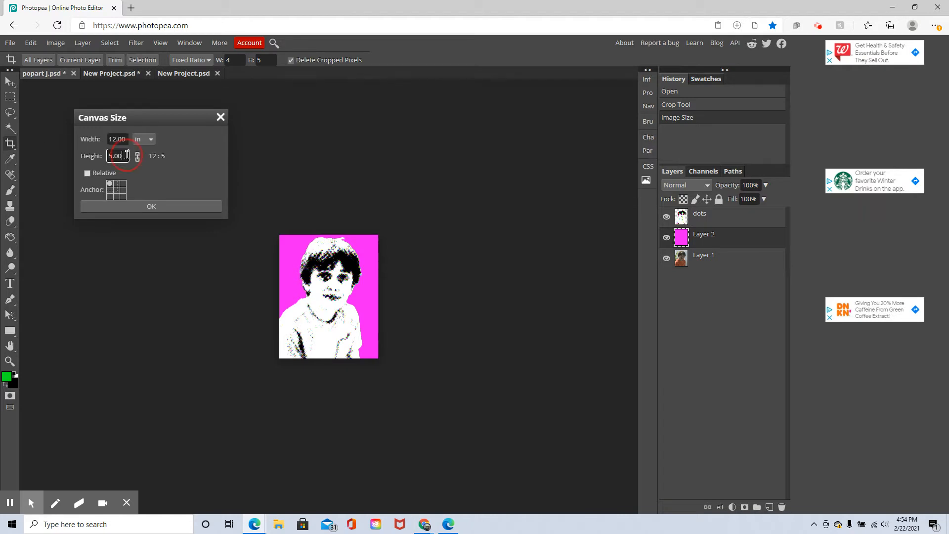
{"action": "left_click_drag", "start_coordinate": [126, 155], "coordinate": [59, 154]}
{"action": "type", "text": "15"}
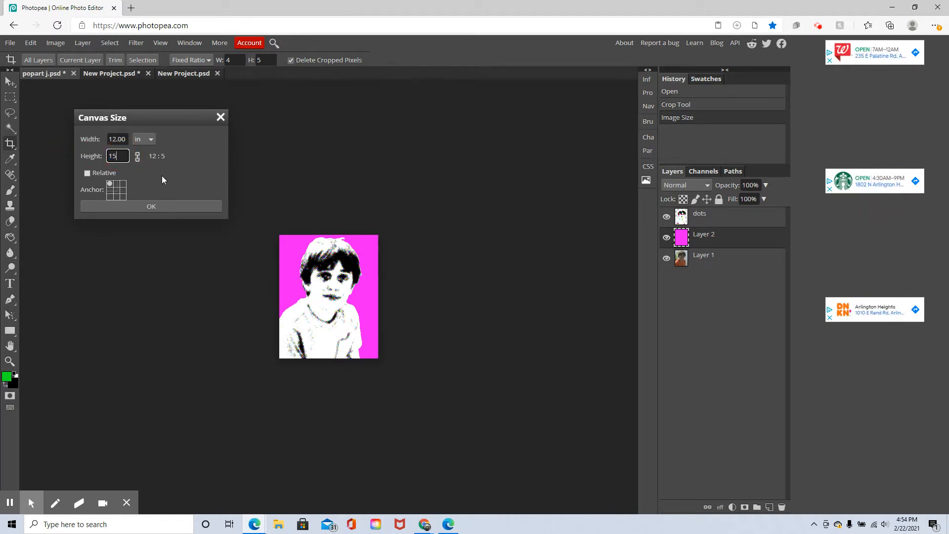
{"action": "left_click", "coordinate": [162, 176]}
{"action": "left_click", "coordinate": [115, 184]}
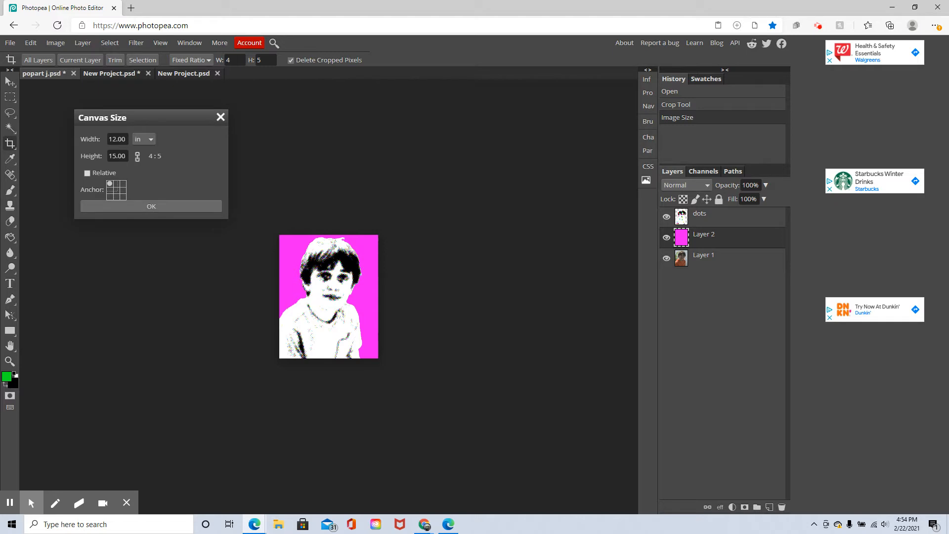
{"action": "left_click", "coordinate": [163, 207]}
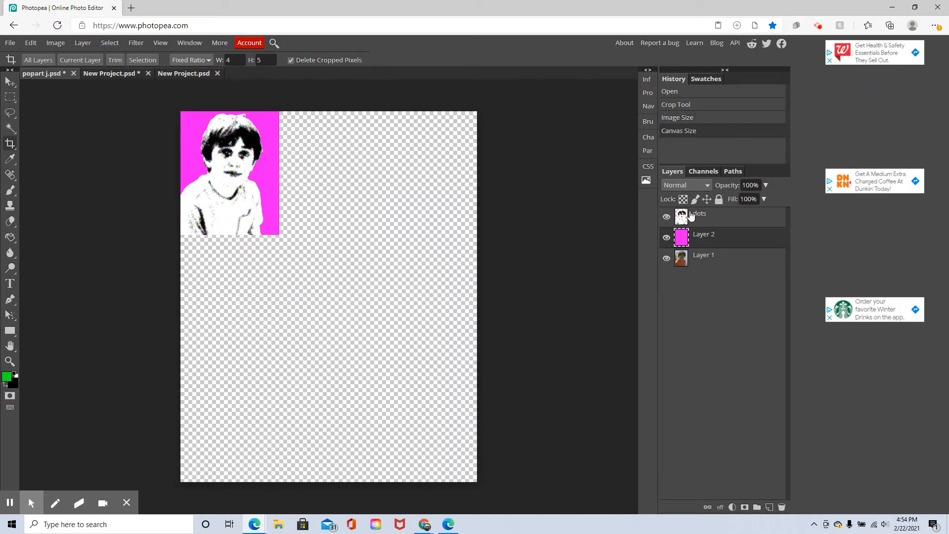
Duplicate the dots layer and Layer 2 together, and move the copies into the middle cell of the canvas's first row
{"action": "left_click", "coordinate": [738, 222]}
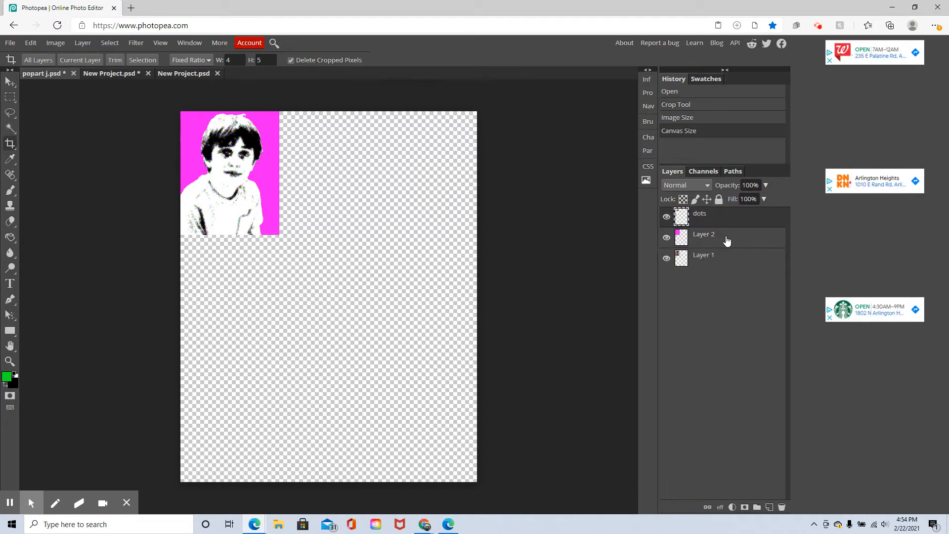
{"action": "left_click", "coordinate": [727, 241]}
{"action": "right_click", "coordinate": [728, 240]}
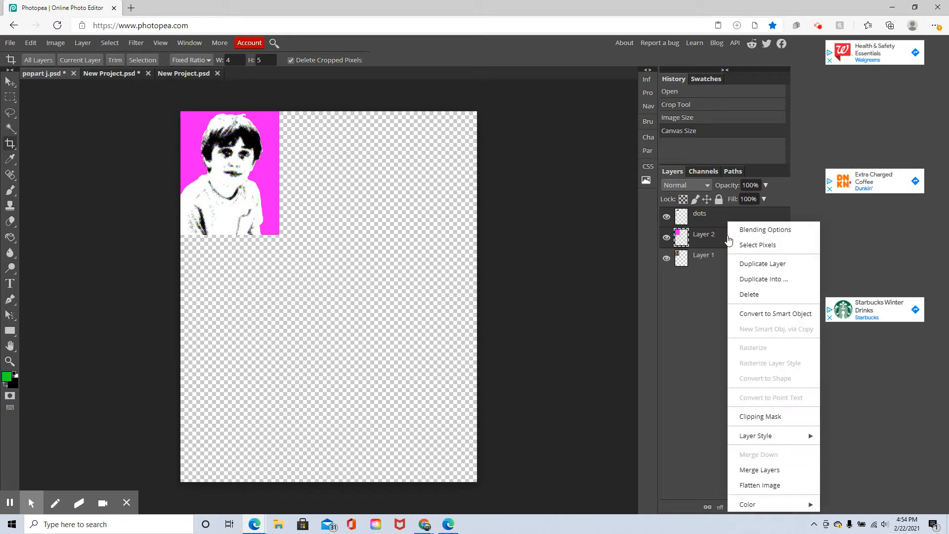
{"action": "left_click", "coordinate": [761, 264]}
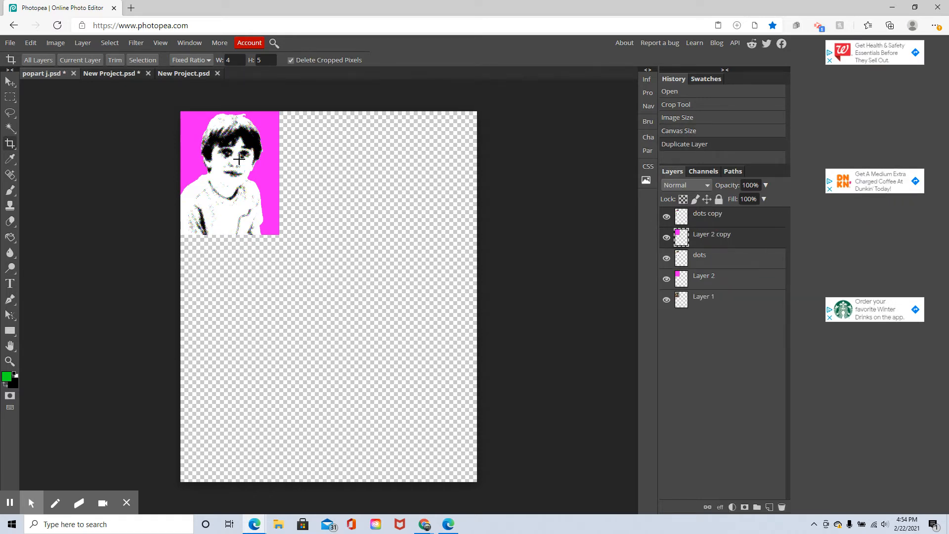
{"action": "left_click", "coordinate": [10, 81]}
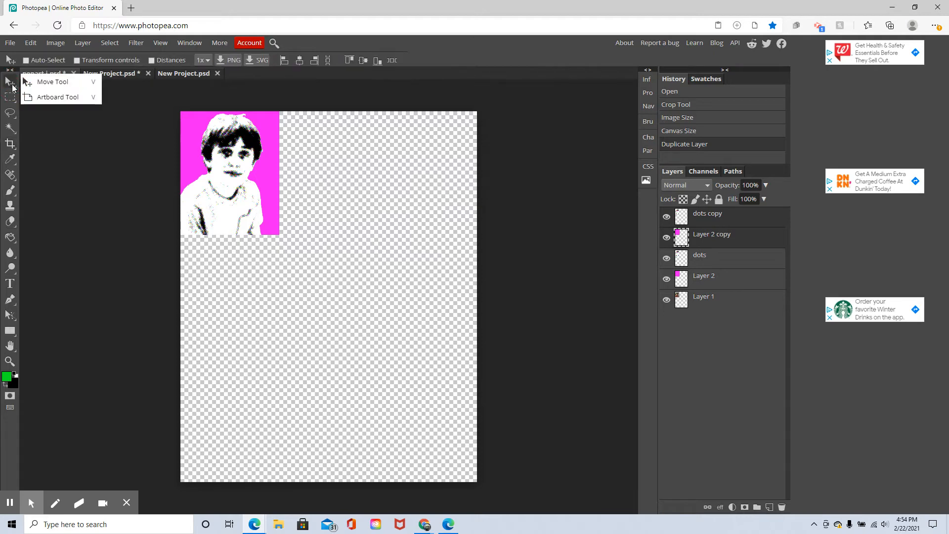
{"action": "left_click", "coordinate": [74, 83]}
{"action": "left_click_drag", "start_coordinate": [271, 188], "coordinate": [372, 181]}
Duplicate the selected portrait and background copies, and place the new pair in the right cell of the first row
{"action": "right_click", "coordinate": [742, 228]}
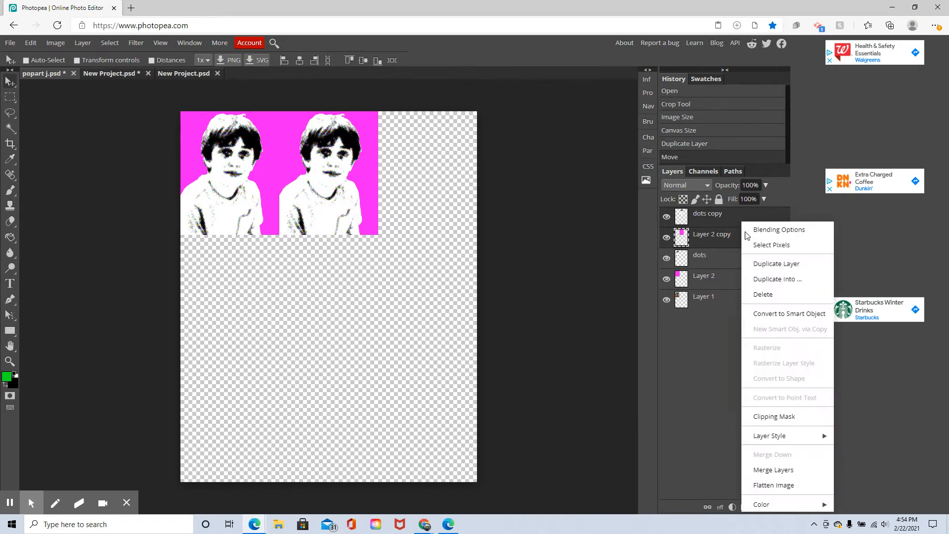
{"action": "left_click", "coordinate": [777, 264]}
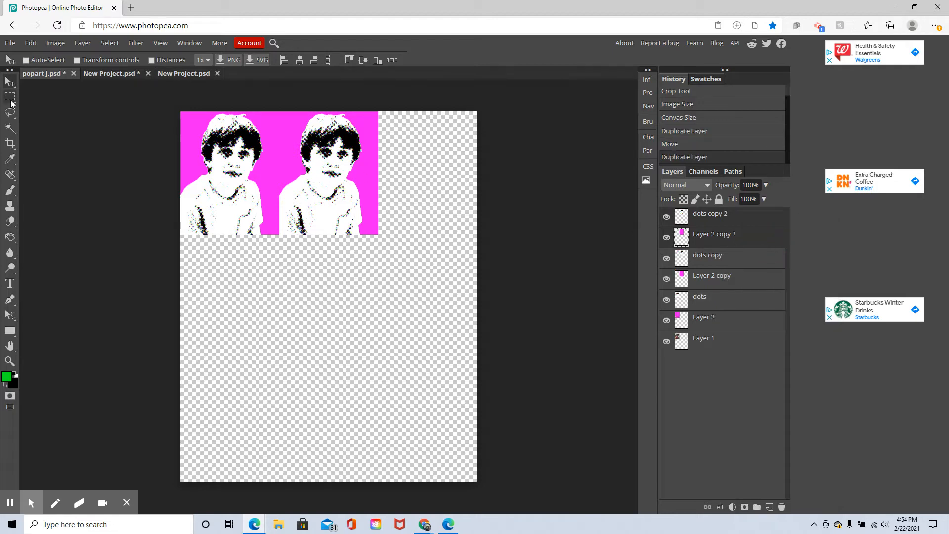
{"action": "left_click_drag", "start_coordinate": [346, 172], "coordinate": [446, 172]}
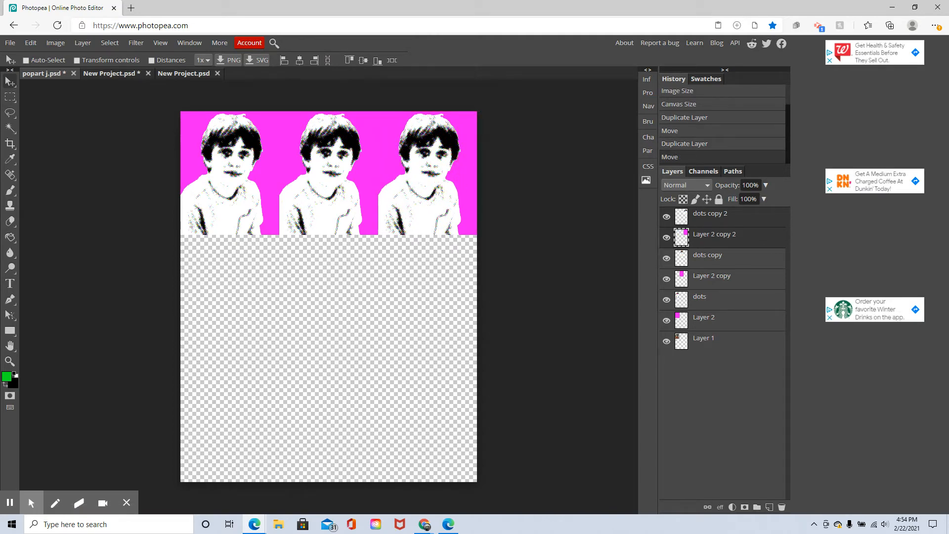
Duplicate the portrait and background pair twice, placing the copies in the second and third rows of the canvas's right column
{"action": "right_click", "coordinate": [751, 227]}
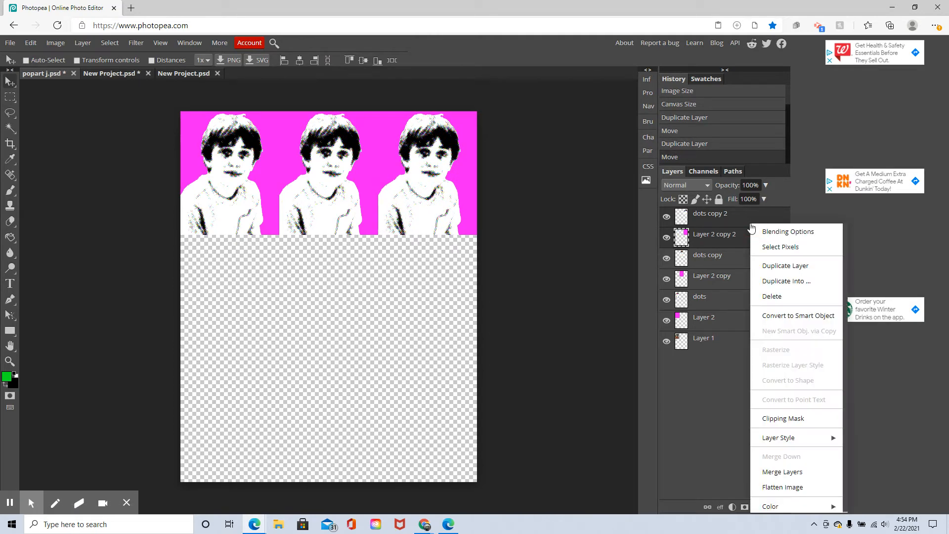
{"action": "left_click", "coordinate": [770, 263]}
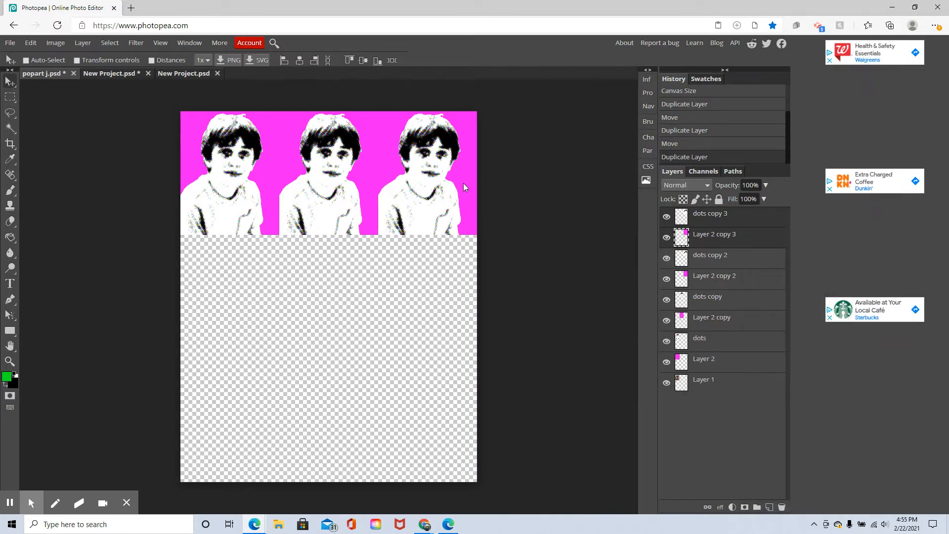
{"action": "left_click_drag", "start_coordinate": [464, 186], "coordinate": [463, 310]}
{"action": "right_click", "coordinate": [737, 220]}
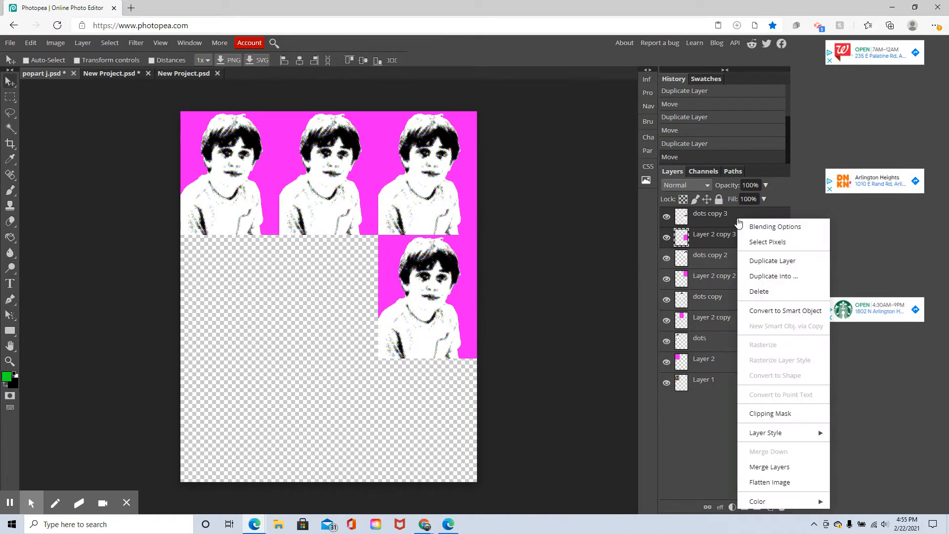
{"action": "left_click", "coordinate": [777, 266]}
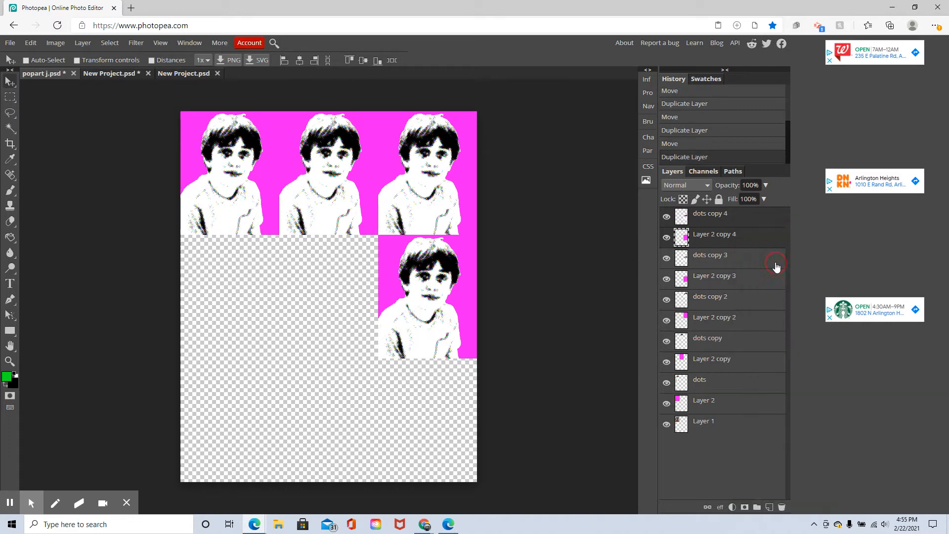
{"action": "left_click_drag", "start_coordinate": [443, 318], "coordinate": [465, 418]}
Duplicate the lower-right portrait and background pair, and move the copy into the center cell of the canvas
{"action": "right_click", "coordinate": [741, 223]}
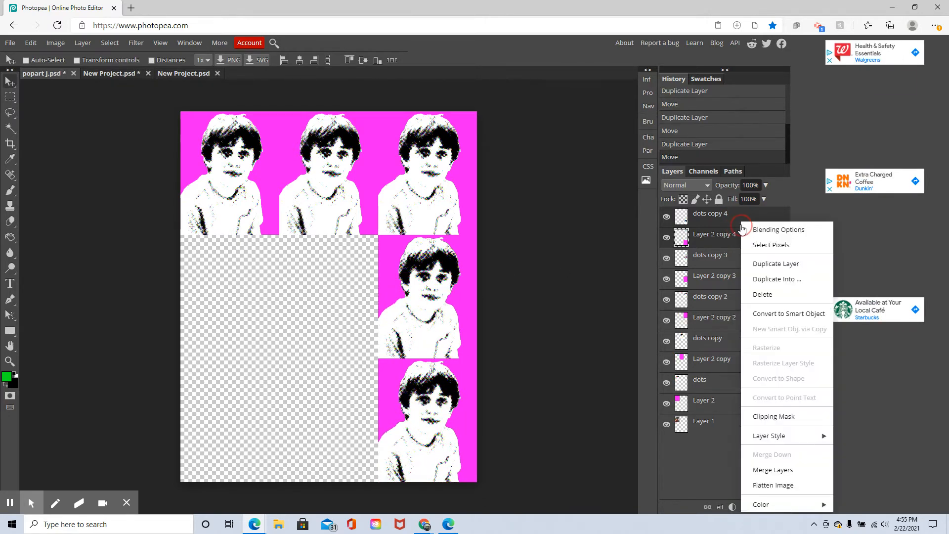
{"action": "left_click", "coordinate": [776, 266]}
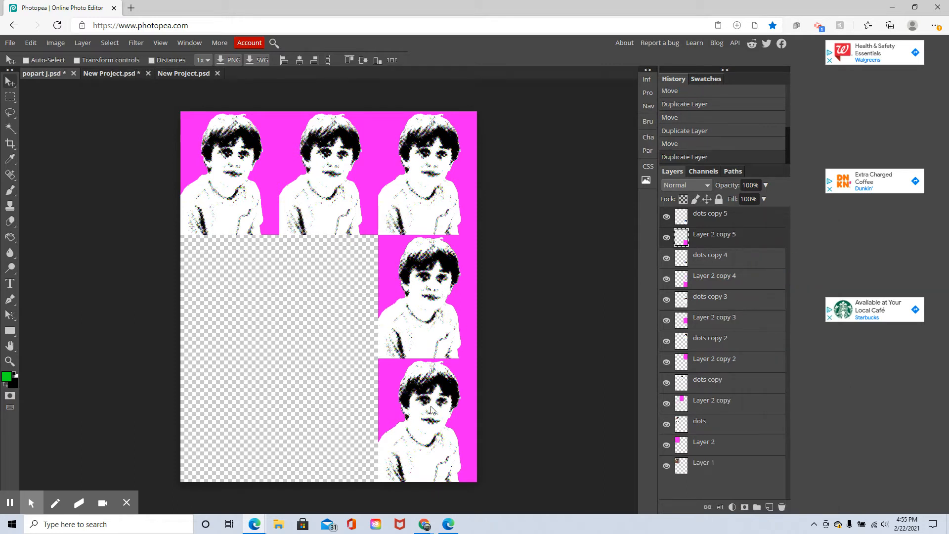
{"action": "left_click_drag", "start_coordinate": [432, 413], "coordinate": [335, 283]}
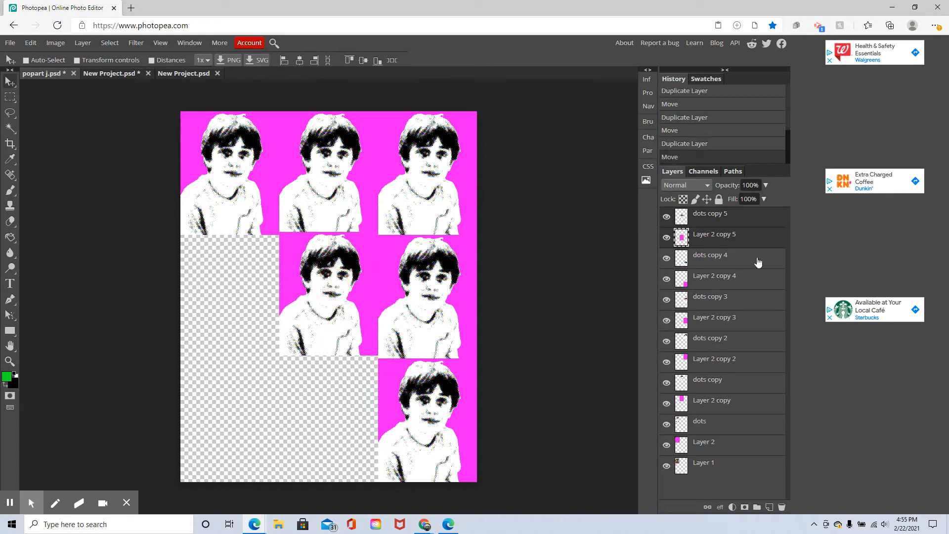
Duplicate the center portrait and background pair, and move the copy into the left cell of the middle row
{"action": "right_click", "coordinate": [731, 236]}
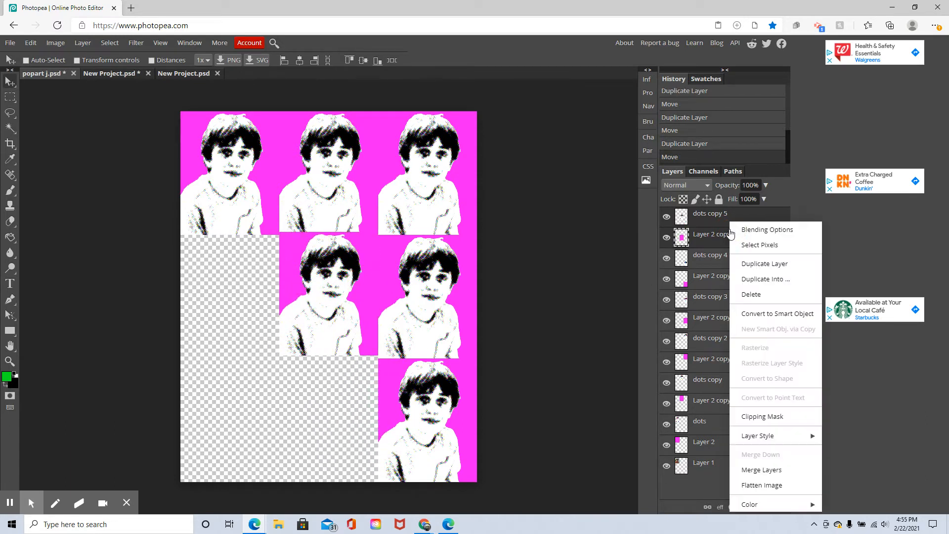
{"action": "left_click", "coordinate": [764, 264]}
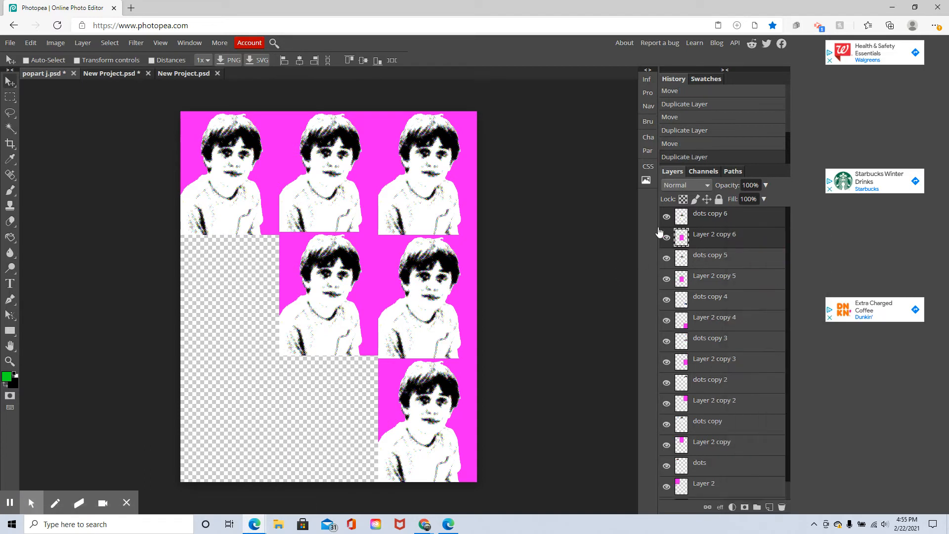
{"action": "left_click_drag", "start_coordinate": [313, 283], "coordinate": [215, 283]}
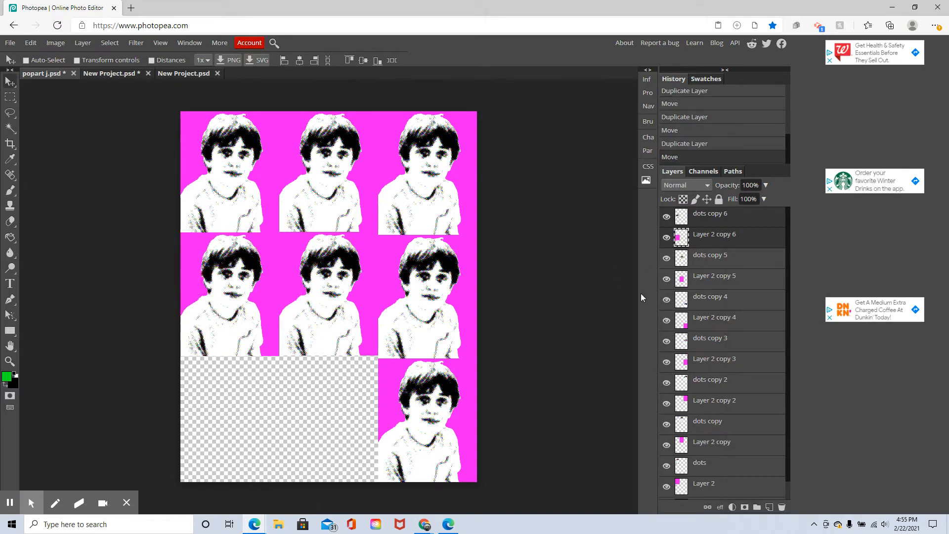
Duplicate the middle-left portrait and background pair, and position the copy directly beneath it in the lower-left cell
{"action": "right_click", "coordinate": [720, 223]}
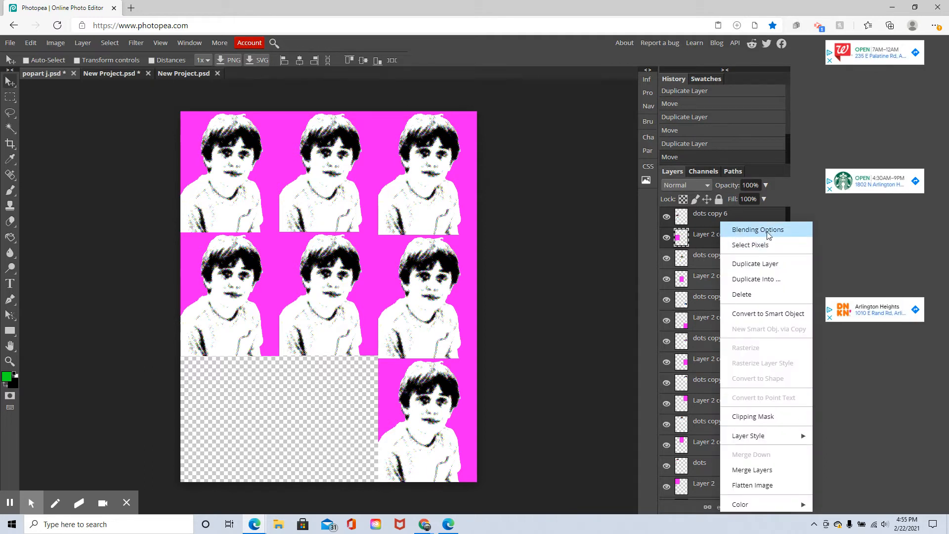
{"action": "left_click", "coordinate": [764, 265]}
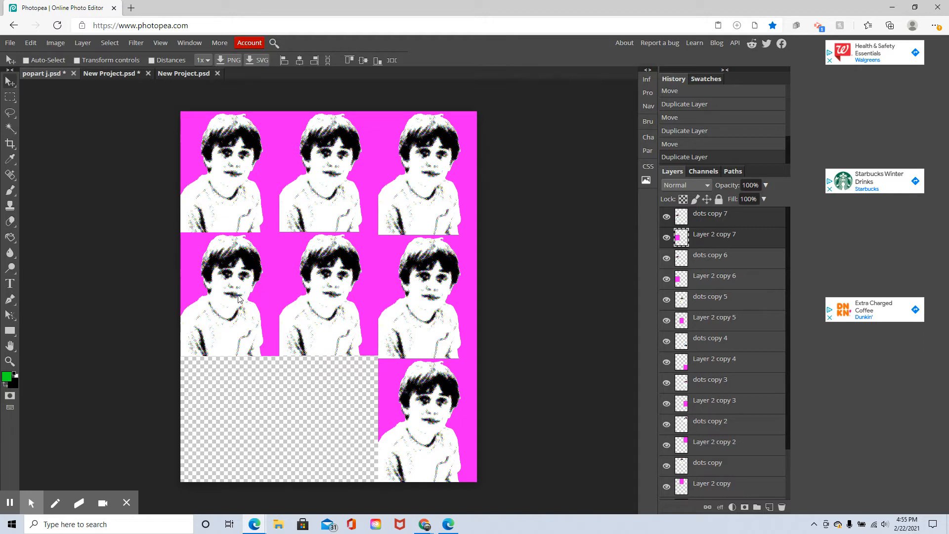
{"action": "left_click_drag", "start_coordinate": [248, 297], "coordinate": [249, 421]}
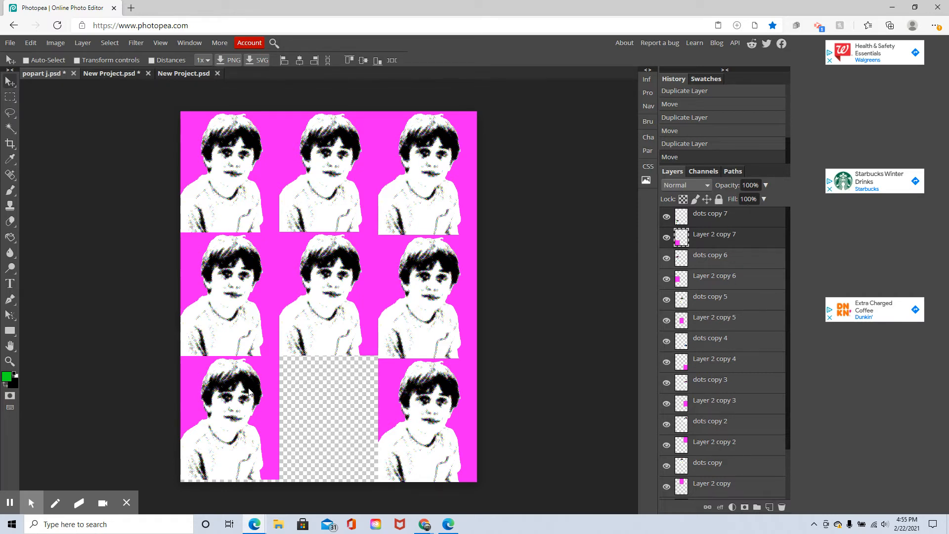
{"action": "left_click_drag", "start_coordinate": [248, 390], "coordinate": [249, 391]}
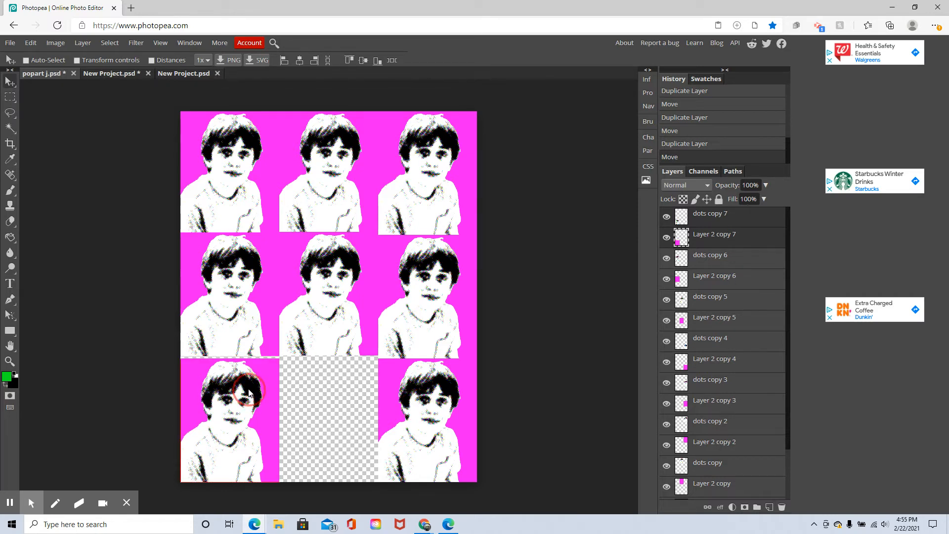
{"action": "left_click", "coordinate": [254, 300]}
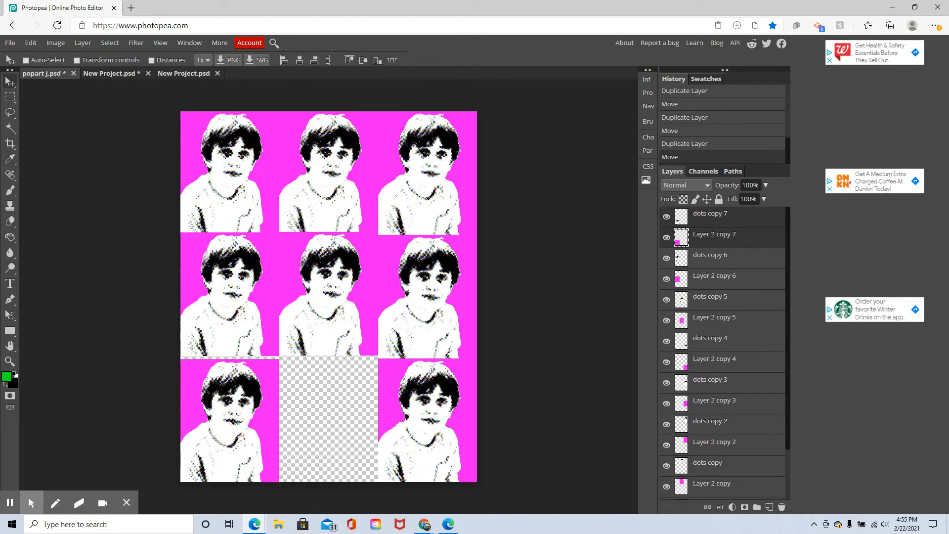
{"action": "left_click_drag", "start_coordinate": [260, 365], "coordinate": [260, 362]}
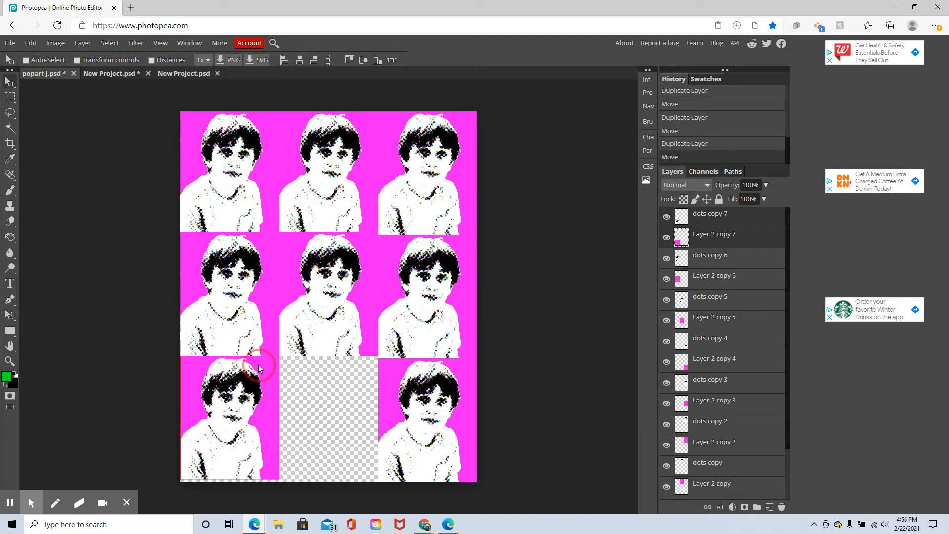
Duplicate the lower-left portrait and background pair, and move the copy into the empty middle cell of the last row
{"action": "right_click", "coordinate": [756, 235]}
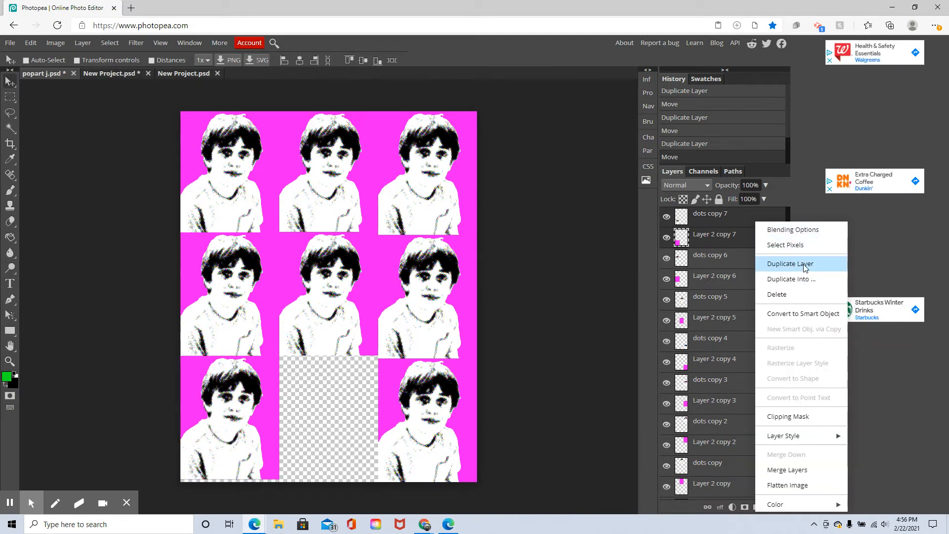
{"action": "left_click", "coordinate": [790, 263]}
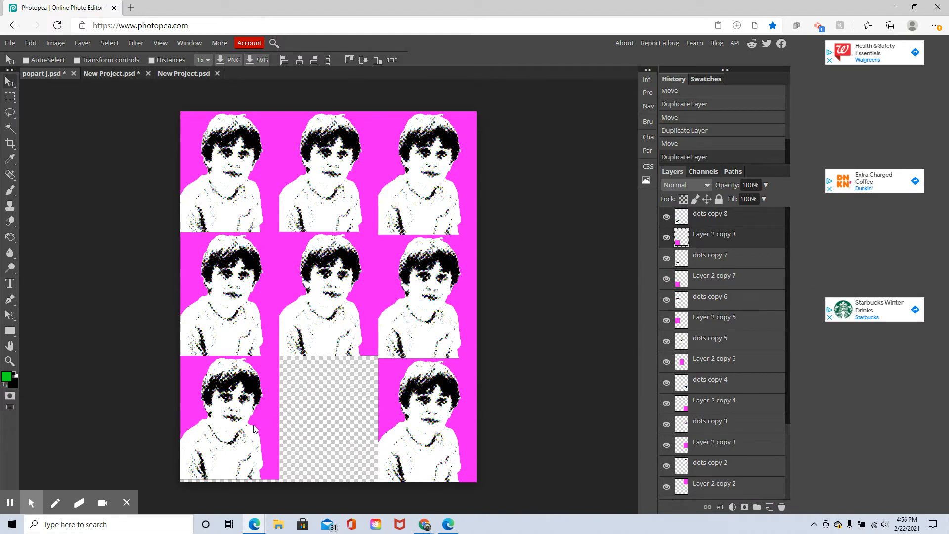
{"action": "left_click_drag", "start_coordinate": [252, 429], "coordinate": [352, 428]}
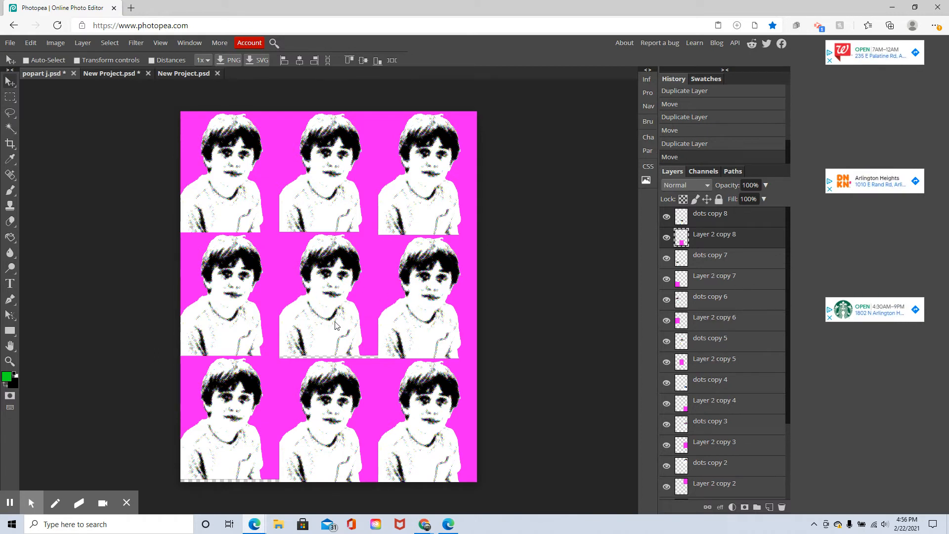
Link dots copy 5 with Layer 2 copy 5, and shift the pair slightly down to close the gap beneath the center cell
{"action": "left_click", "coordinate": [718, 365]}
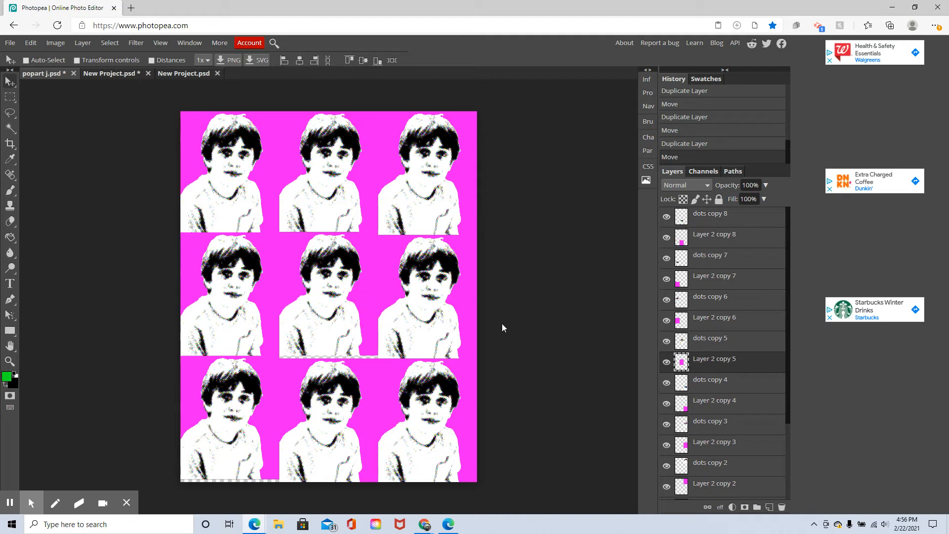
{"action": "left_click", "coordinate": [722, 343]}
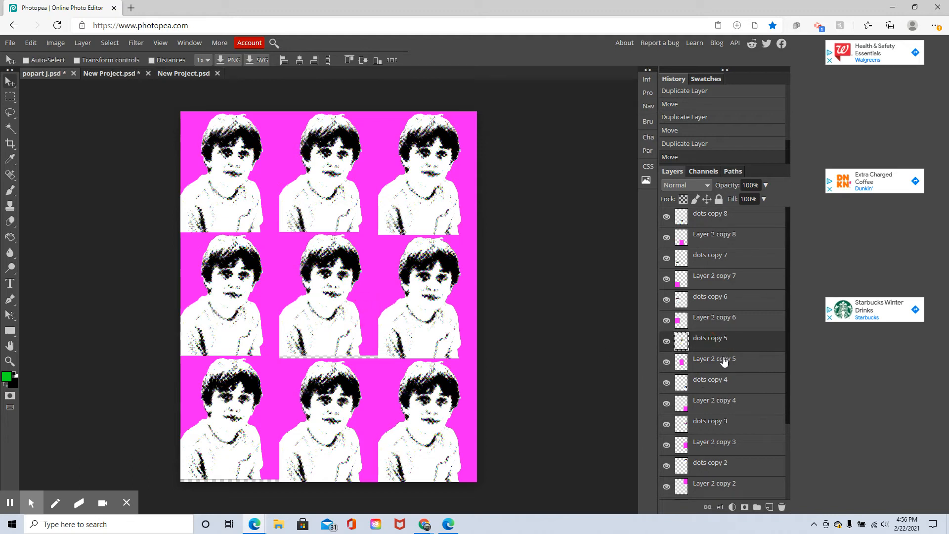
{"action": "left_click", "coordinate": [723, 361], "text": "shift"}
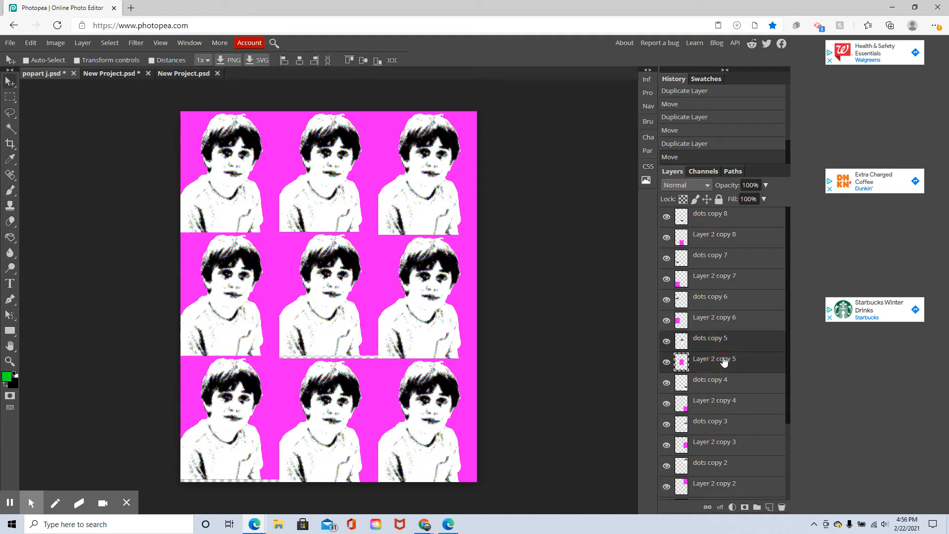
{"action": "left_click", "coordinate": [707, 508]}
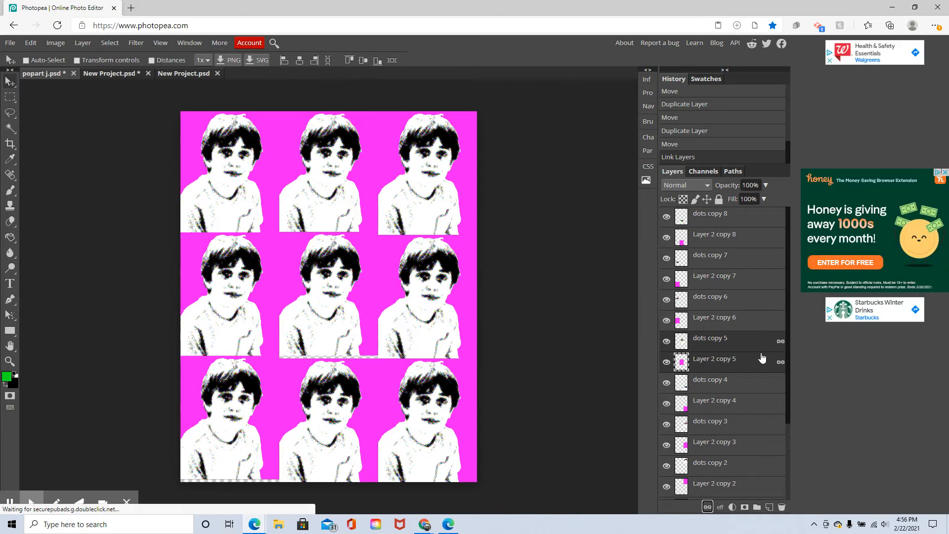
{"action": "left_click_drag", "start_coordinate": [320, 330], "coordinate": [322, 335]}
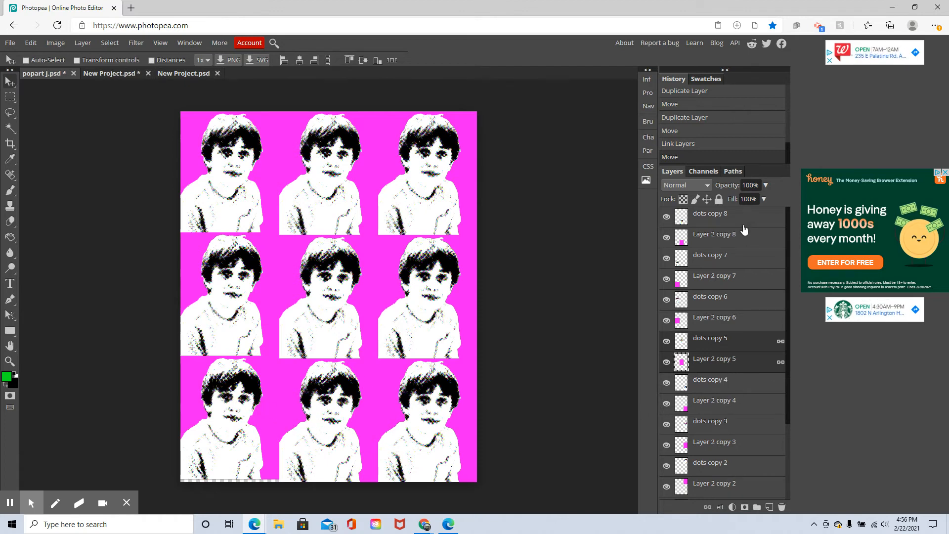
Link dots copy 7 with Layer 2 copy 7, and shift the pair down to the canvas's lower edge
{"action": "left_click", "coordinate": [725, 262]}
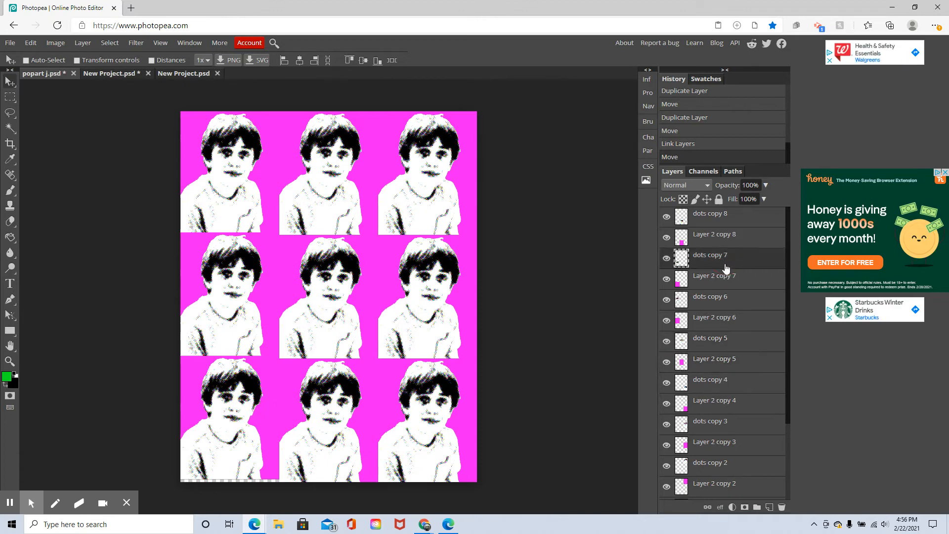
{"action": "left_click", "coordinate": [726, 280], "text": "ctrl"}
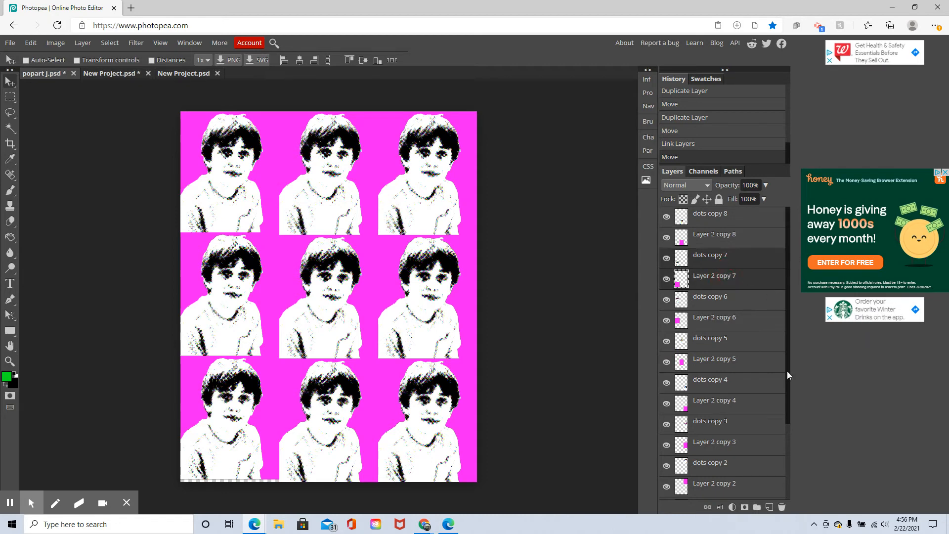
{"action": "left_click", "coordinate": [707, 507]}
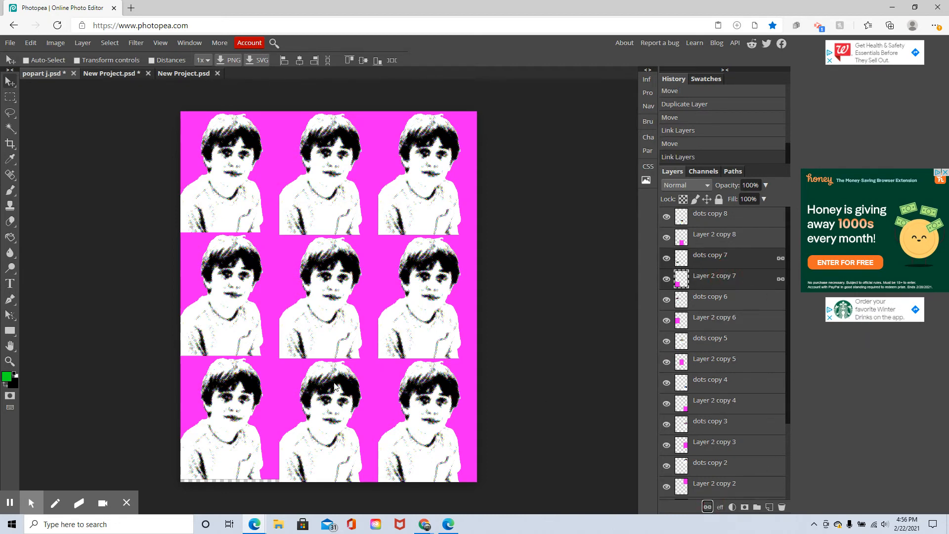
{"action": "left_click_drag", "start_coordinate": [246, 397], "coordinate": [247, 399]}
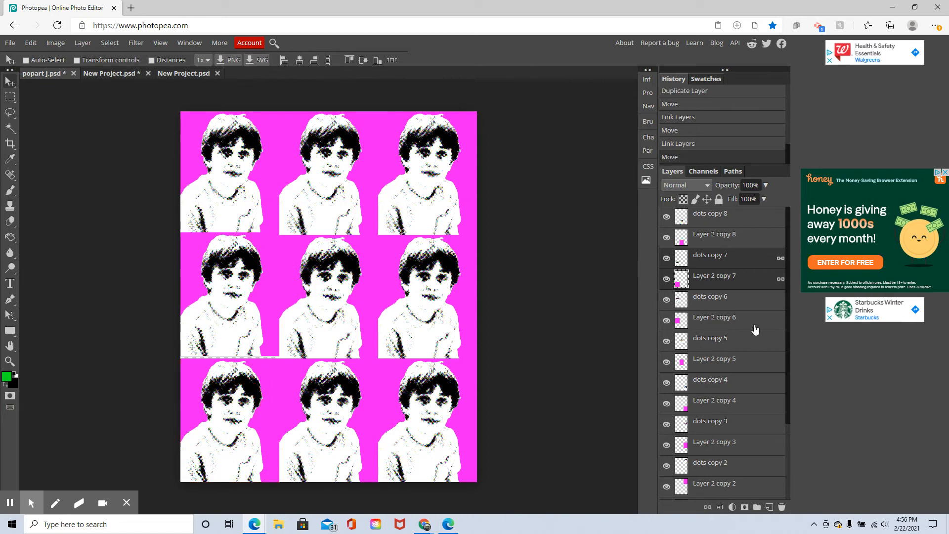
Link dots copy 6 with Layer 2 copy 6, and shift the pair slightly down to close the gap above the lower-left cell
{"action": "left_click", "coordinate": [737, 322]}
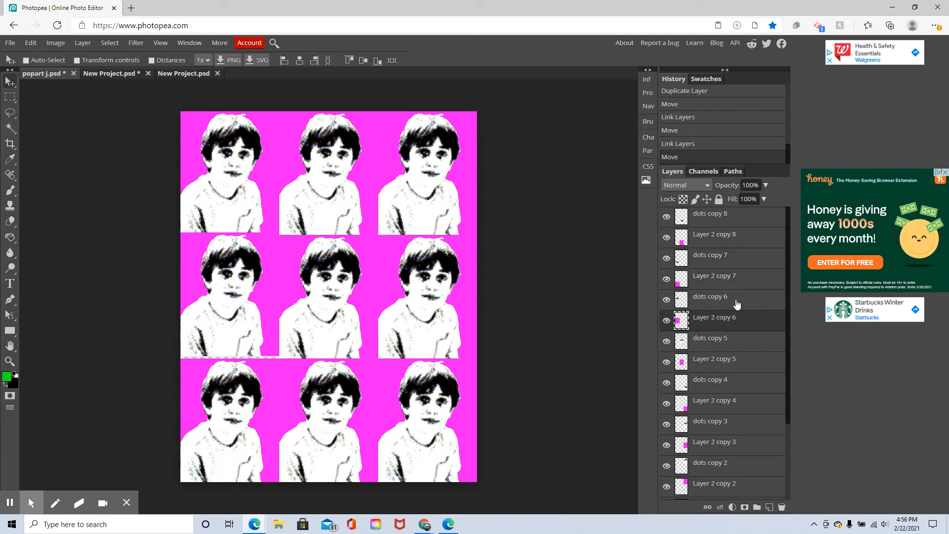
{"action": "left_click", "coordinate": [736, 303], "text": "ctrl"}
{"action": "left_click", "coordinate": [707, 506]}
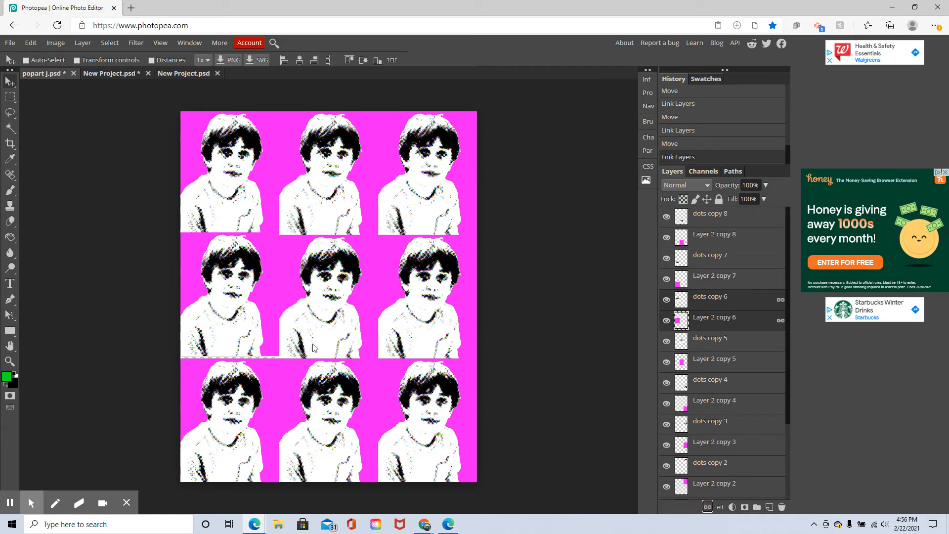
{"action": "left_click_drag", "start_coordinate": [236, 322], "coordinate": [236, 323]}
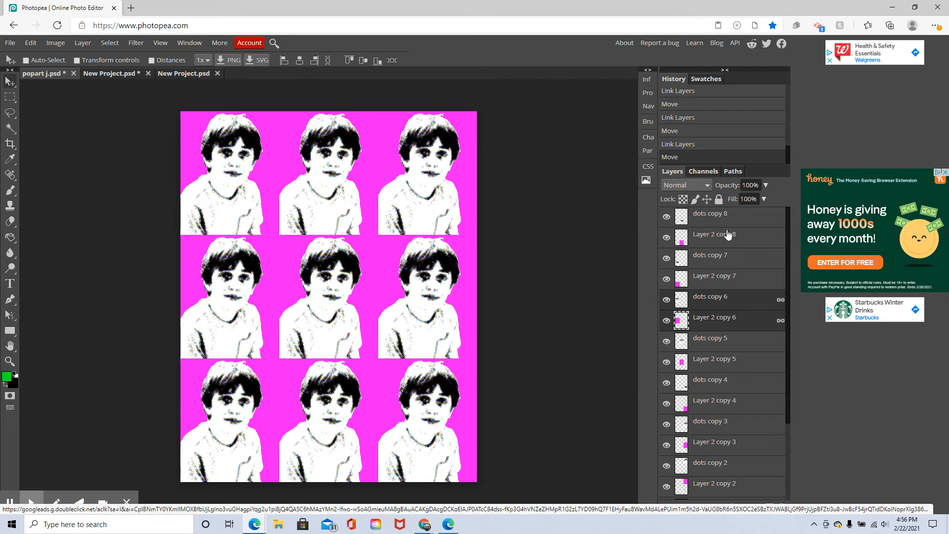
Fill the pink background of Layer 2 copy, in the first row's middle cell, with green 0ce721 using the Paint Bucket
{"action": "scroll", "coordinate": [766, 429], "scroll_direction": "down", "scroll_amount": 1}
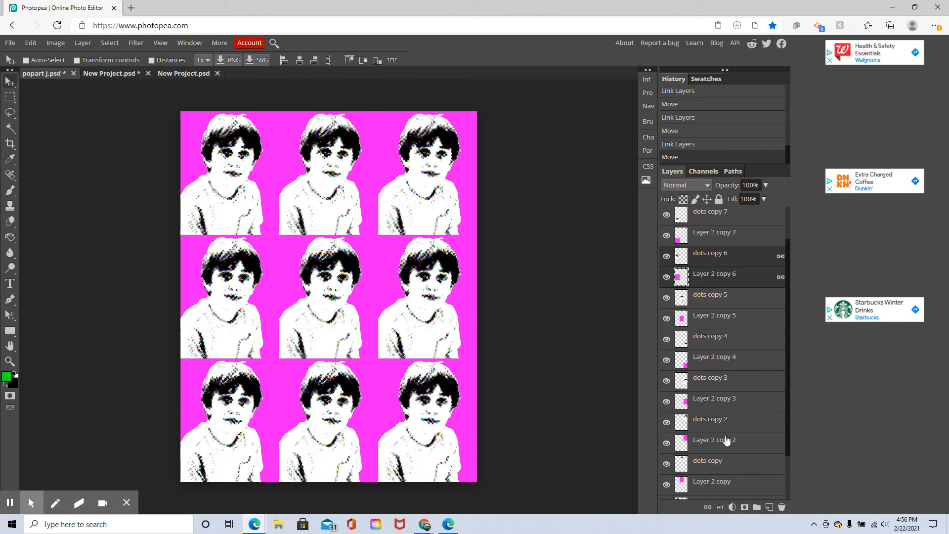
{"action": "scroll", "coordinate": [742, 420], "scroll_direction": "down", "scroll_amount": 4}
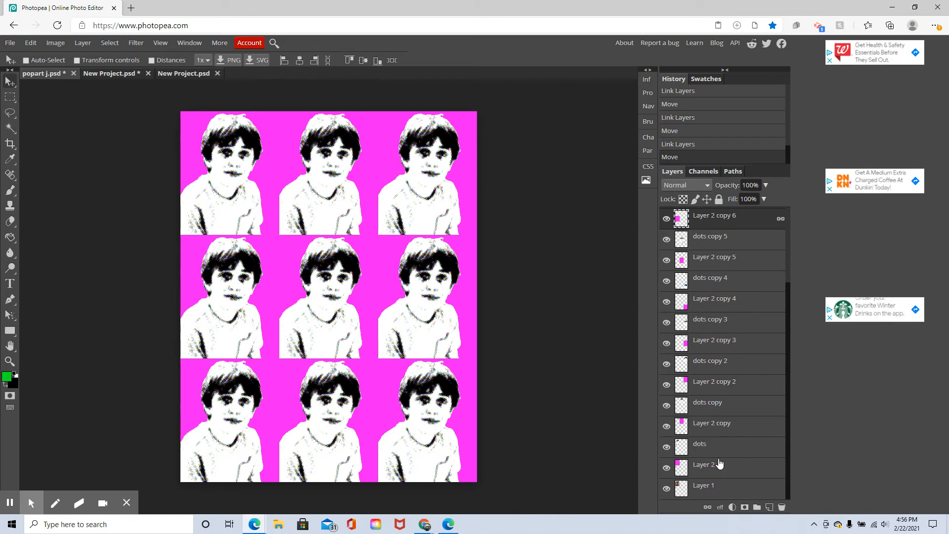
{"action": "left_click", "coordinate": [721, 428]}
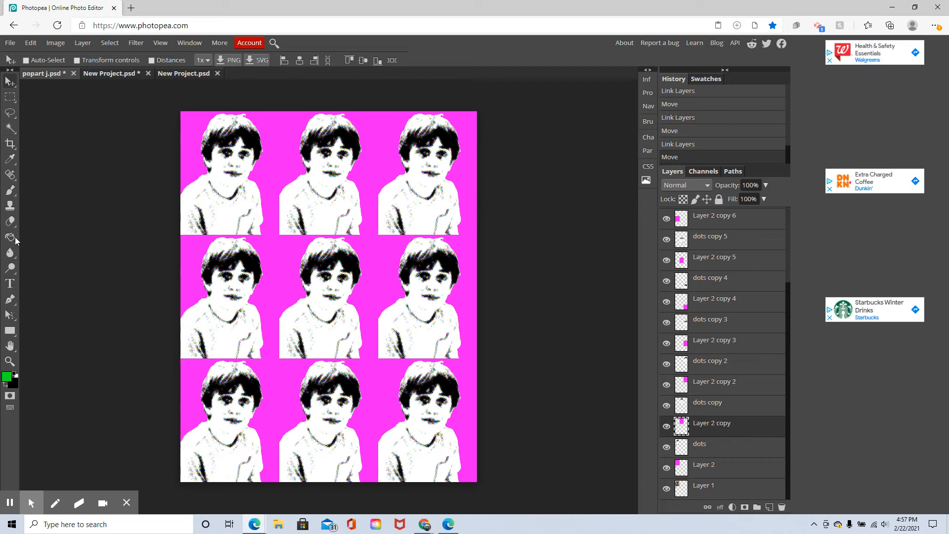
{"action": "mouse_move", "coordinate": [12, 237]}
{"action": "left_mouse_down"}
{"action": "mouse_move", "coordinate": [75, 231]}
{"action": "mouse_move", "coordinate": [11, 237]}
{"action": "mouse_move", "coordinate": [60, 253]}
{"action": "left_mouse_up"}
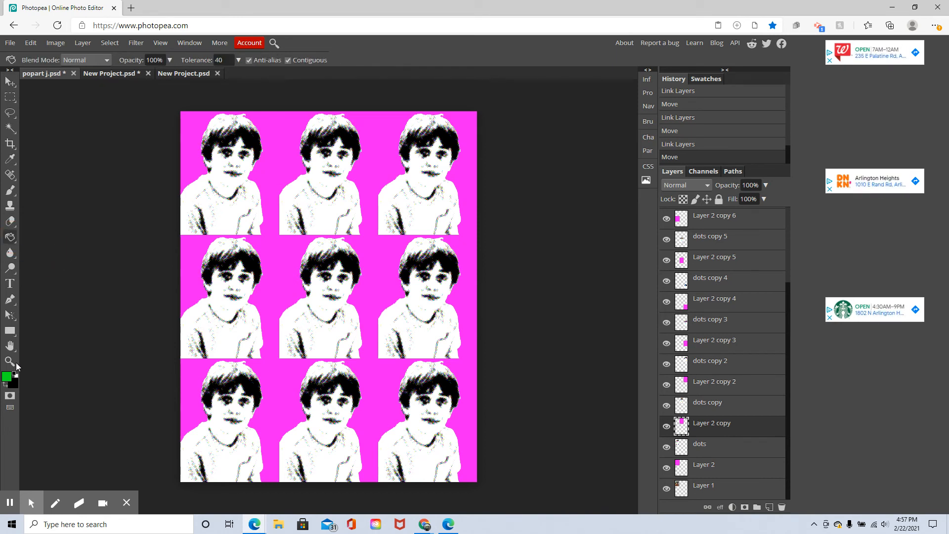
{"action": "left_click", "coordinate": [7, 377]}
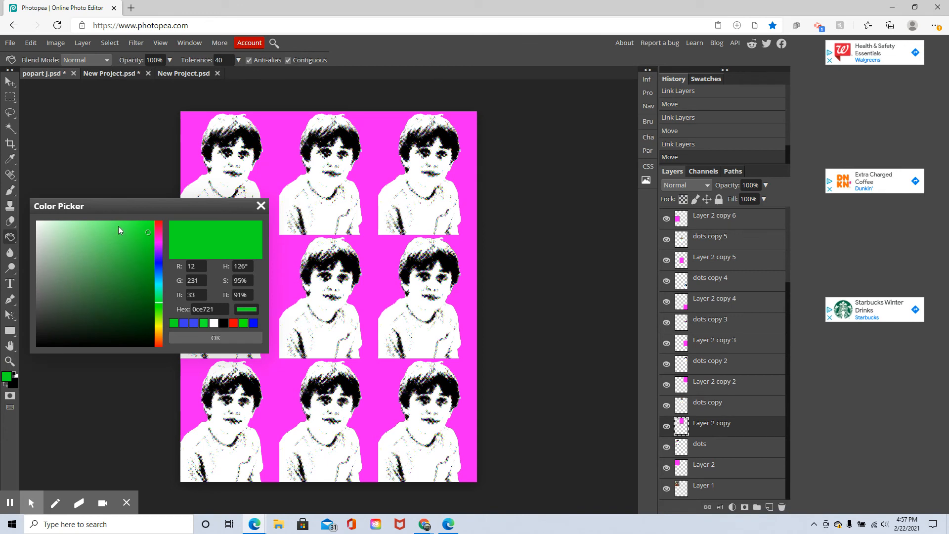
{"action": "left_click", "coordinate": [224, 340]}
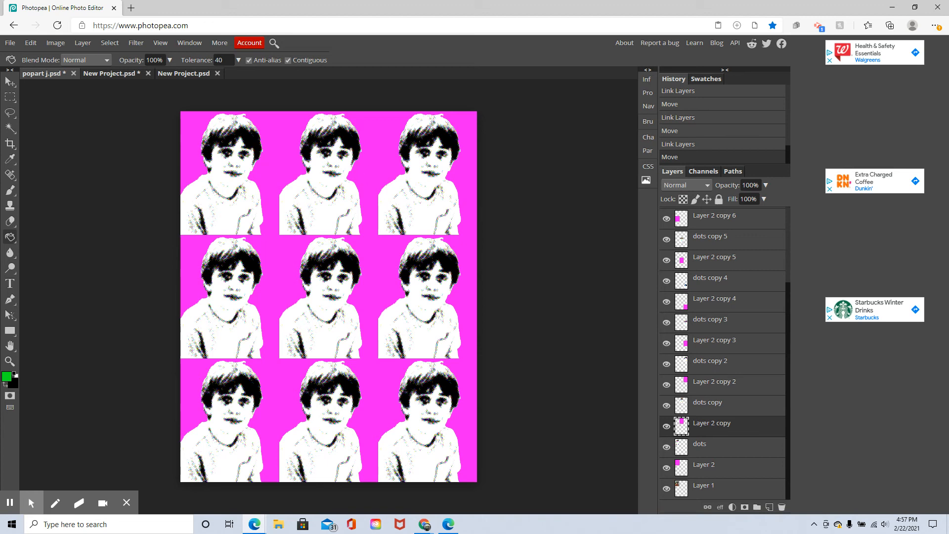
{"action": "left_click", "coordinate": [359, 171]}
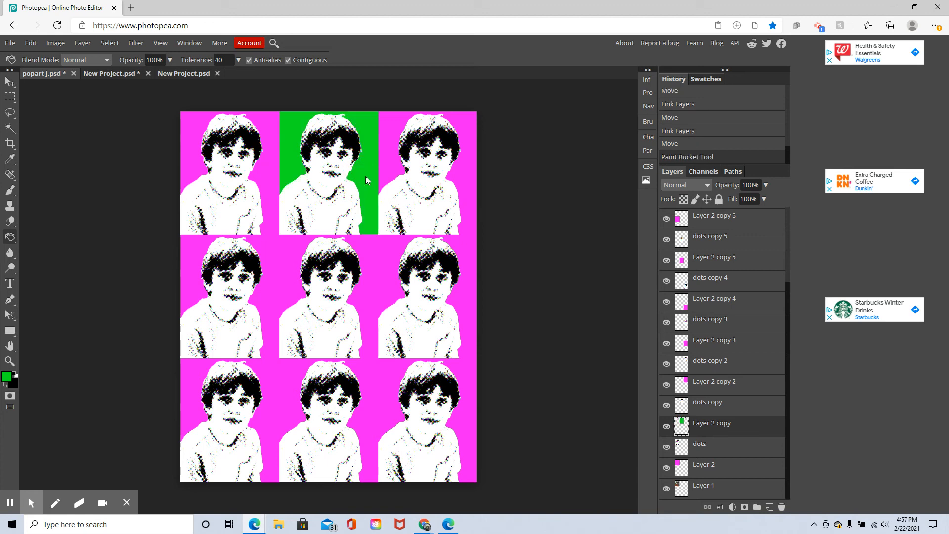
Fill the pink background of Layer 2 copy 2, in the first row's right cell, with blue 4646f3
{"action": "left_click", "coordinate": [730, 387]}
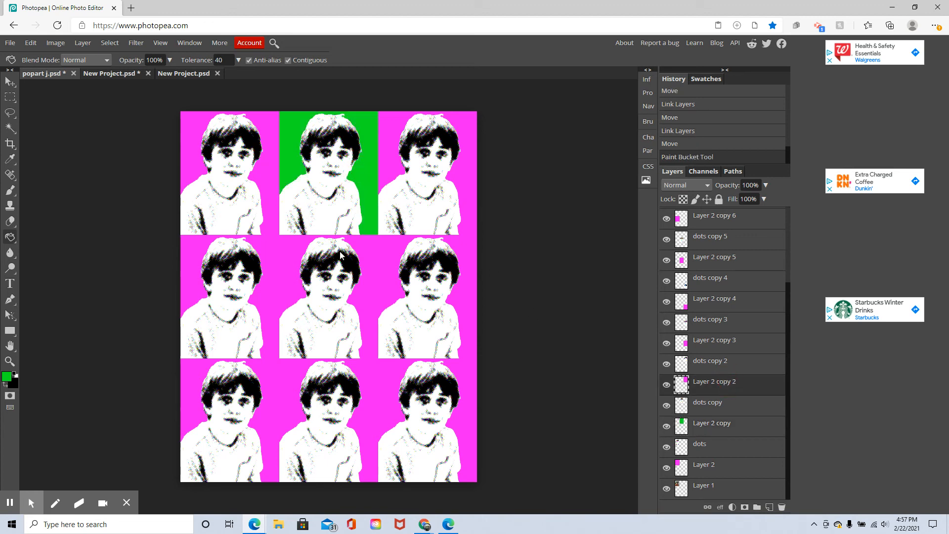
{"action": "left_click", "coordinate": [7, 378]}
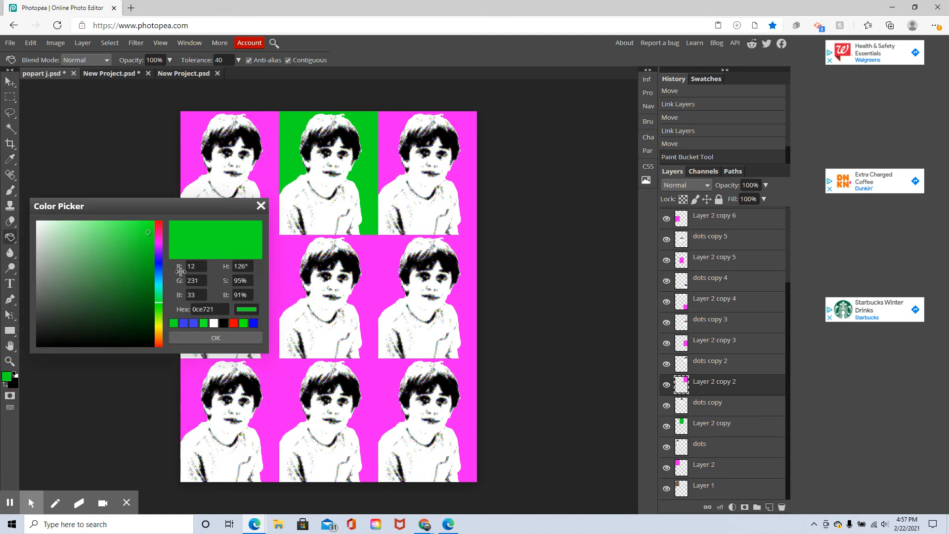
{"action": "left_click", "coordinate": [254, 323]}
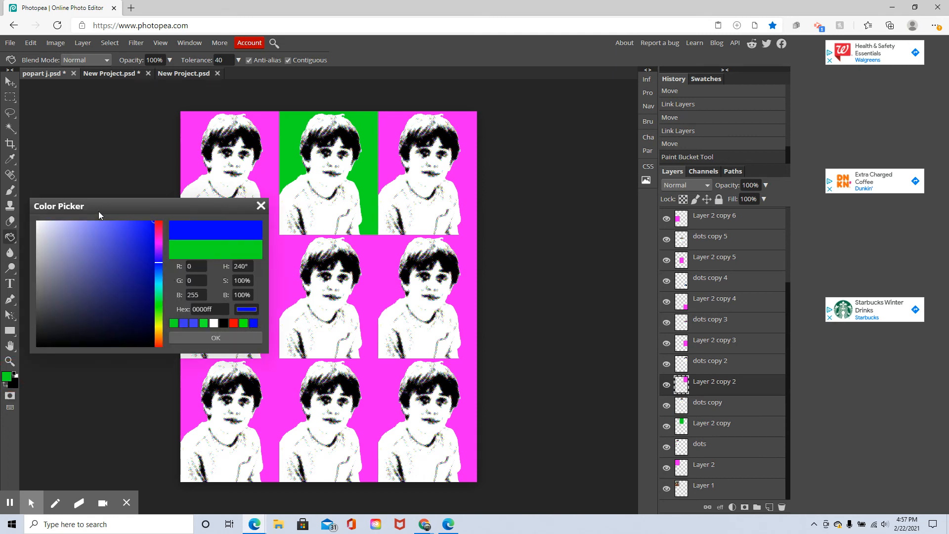
{"action": "left_click", "coordinate": [121, 226]}
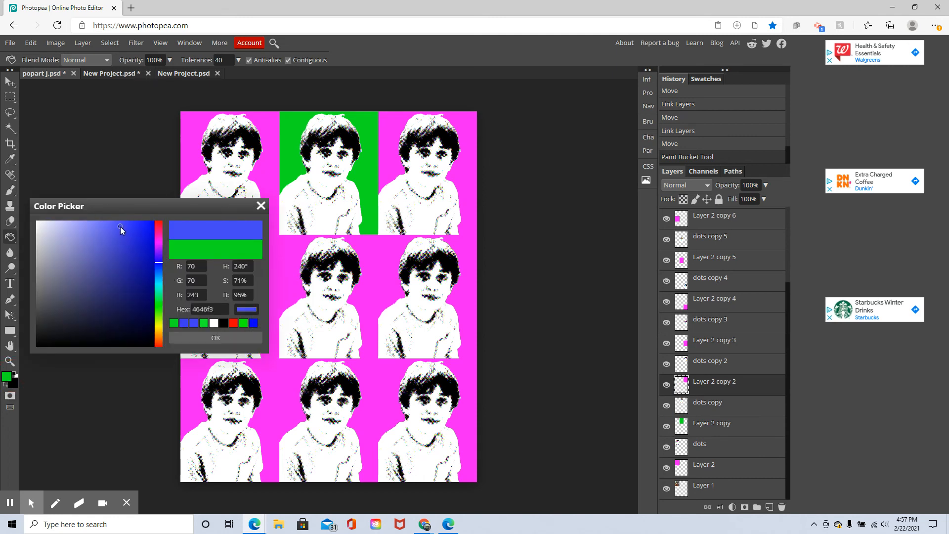
{"action": "left_click", "coordinate": [214, 337]}
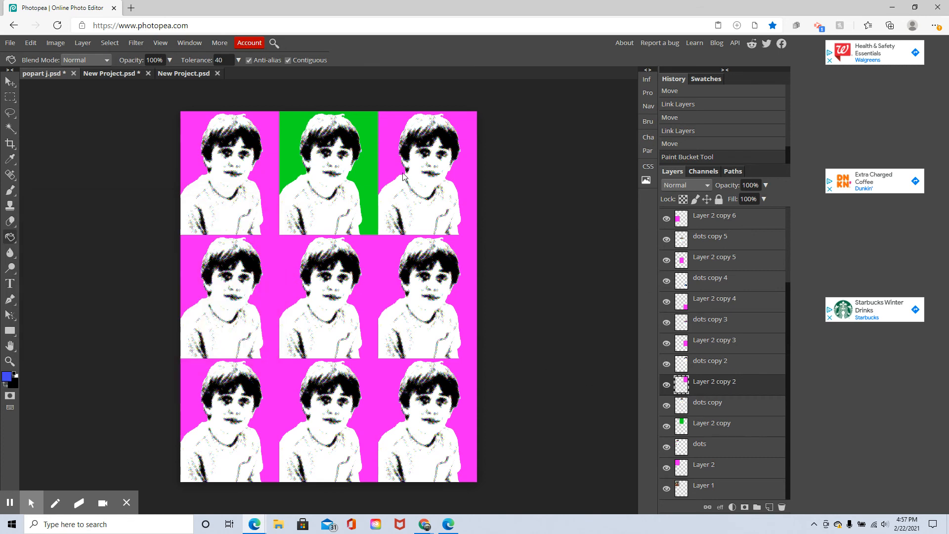
{"action": "left_click", "coordinate": [466, 166]}
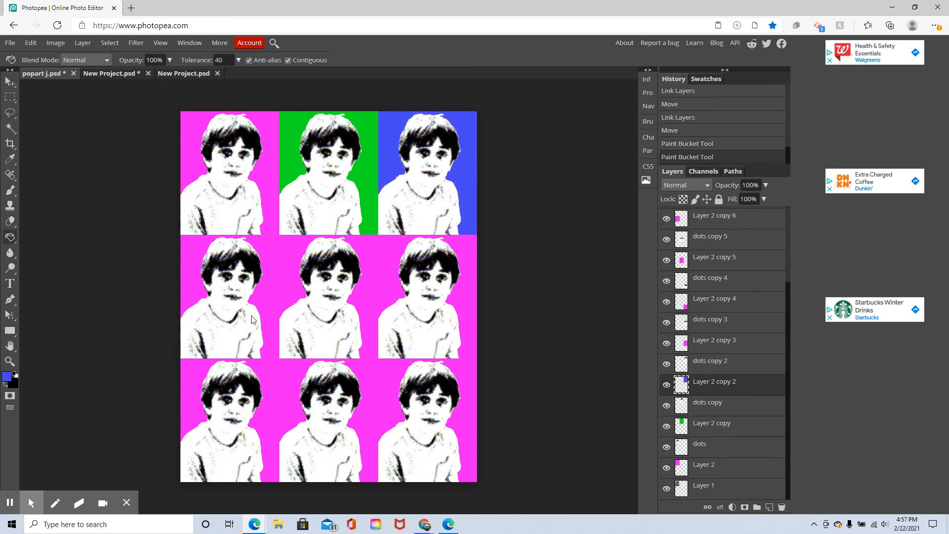
Bring up the export format choices for the pop art document
{"action": "scroll", "coordinate": [667, 254], "scroll_direction": "up", "scroll_amount": 3}
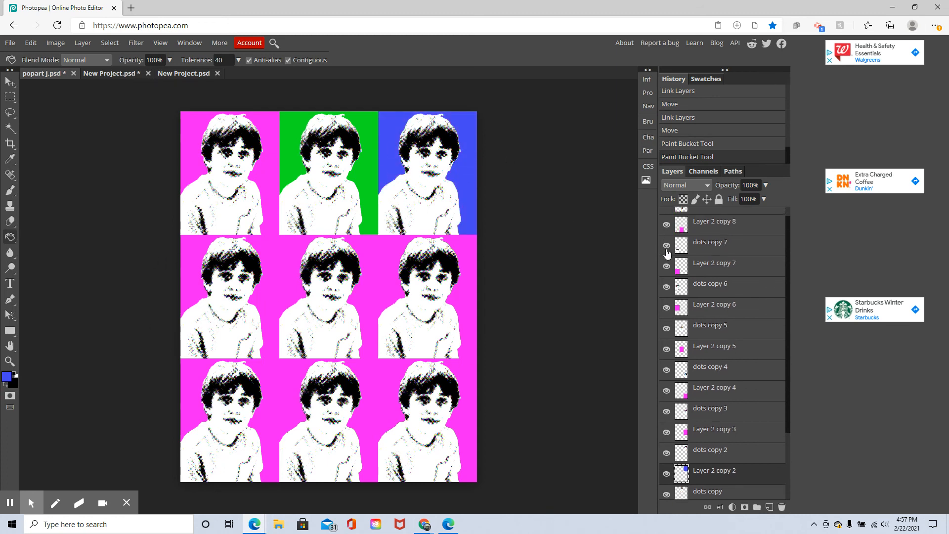
{"action": "left_click", "coordinate": [10, 43]}
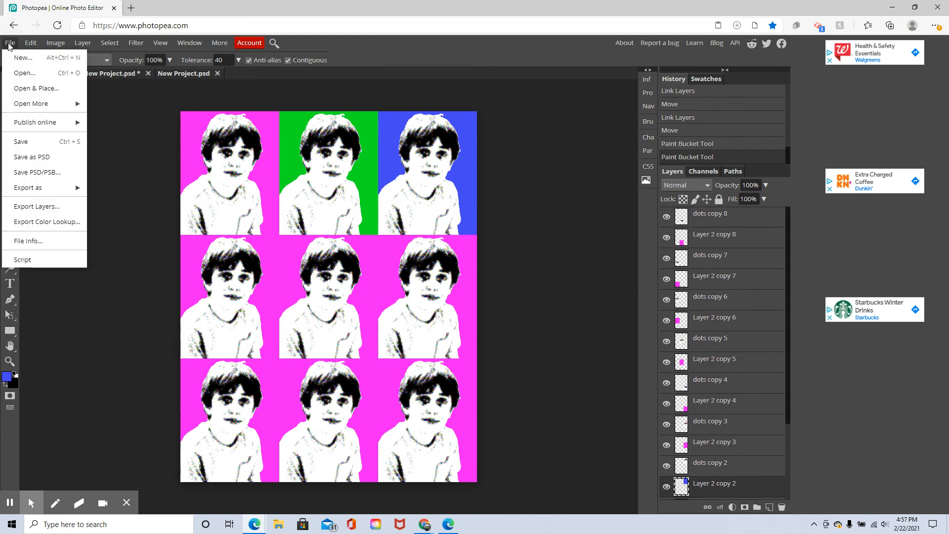
{"action": "mouse_move", "coordinate": [31, 187]}
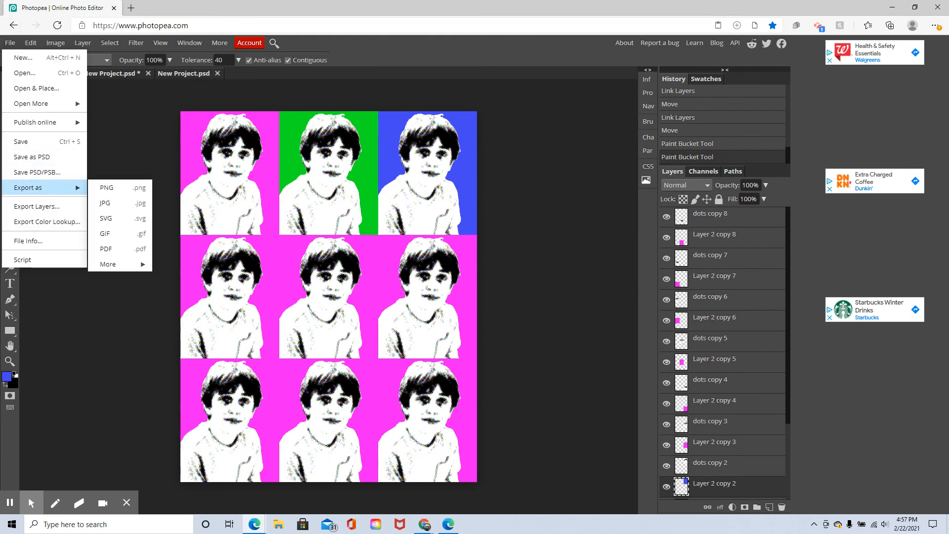